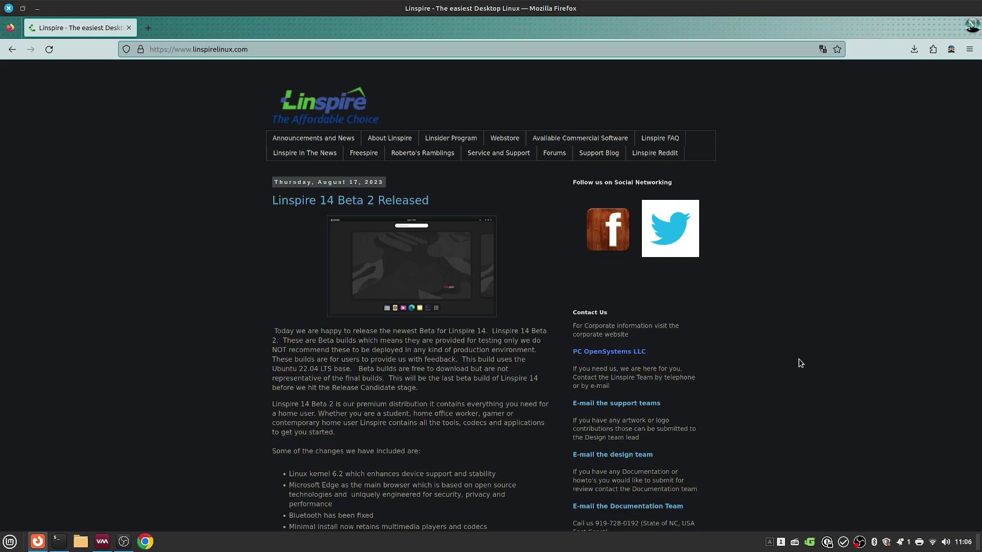
Step: Open the About Linspire page, then return to the Linspire home page
scroll(801, 362, "down", 5)
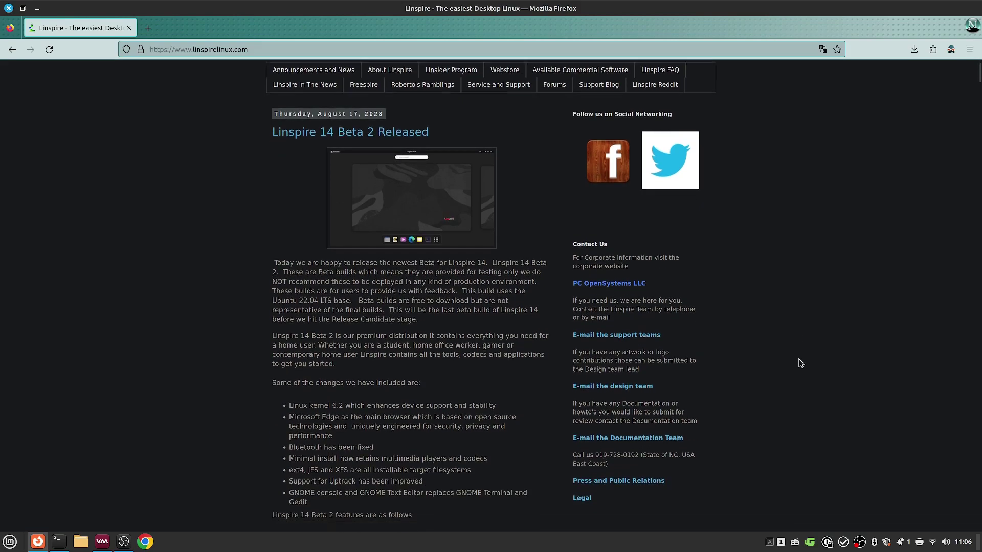
scroll(802, 362, "up", 5)
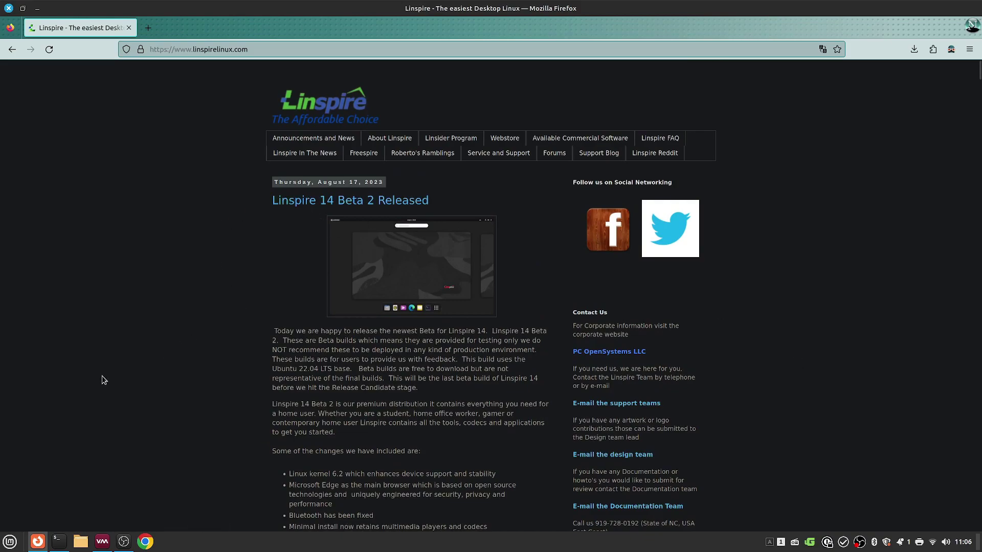
left_click(394, 142)
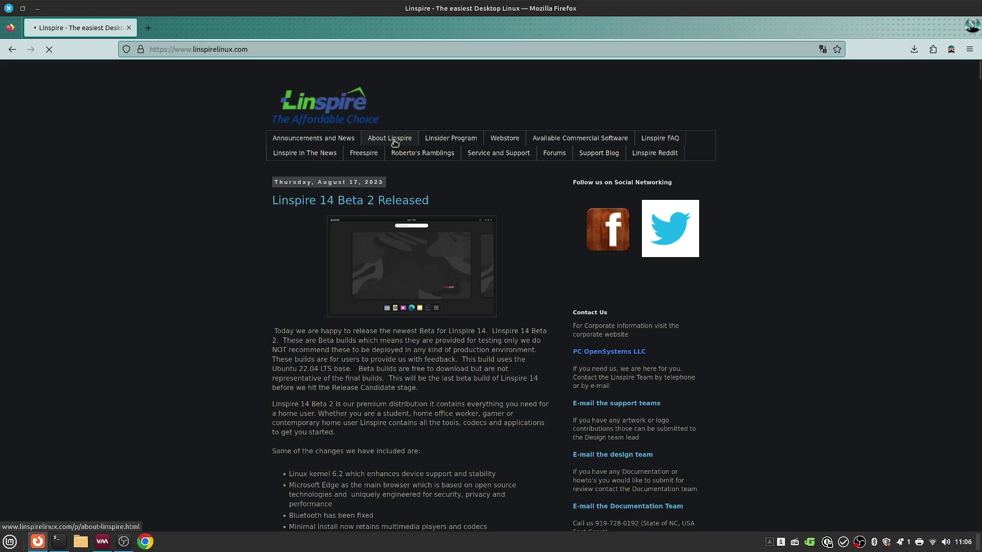
key("alt+Left")
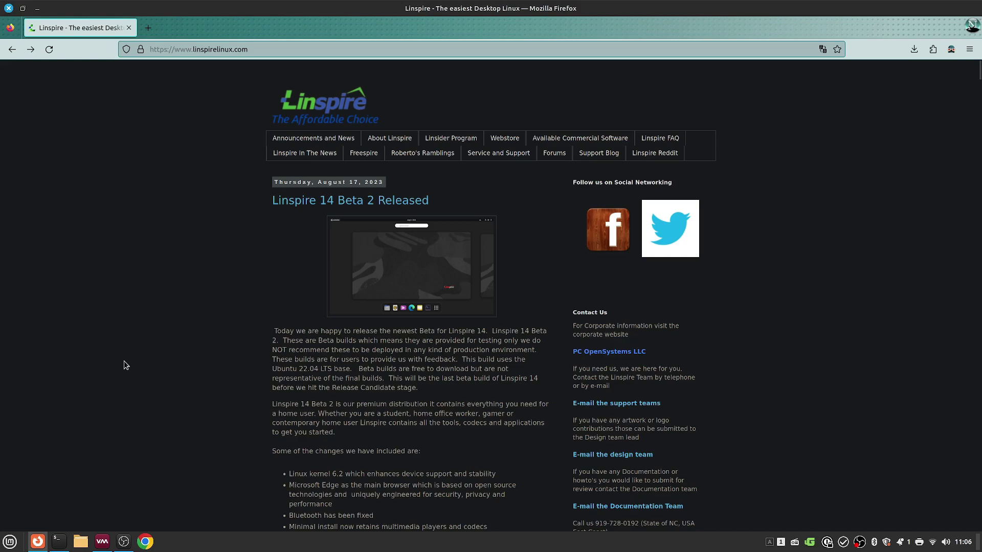
Step: Scroll down and highlight the Beta 2 feature list
scroll(126, 365, "down", 3)
scroll(123, 367, "down", 2)
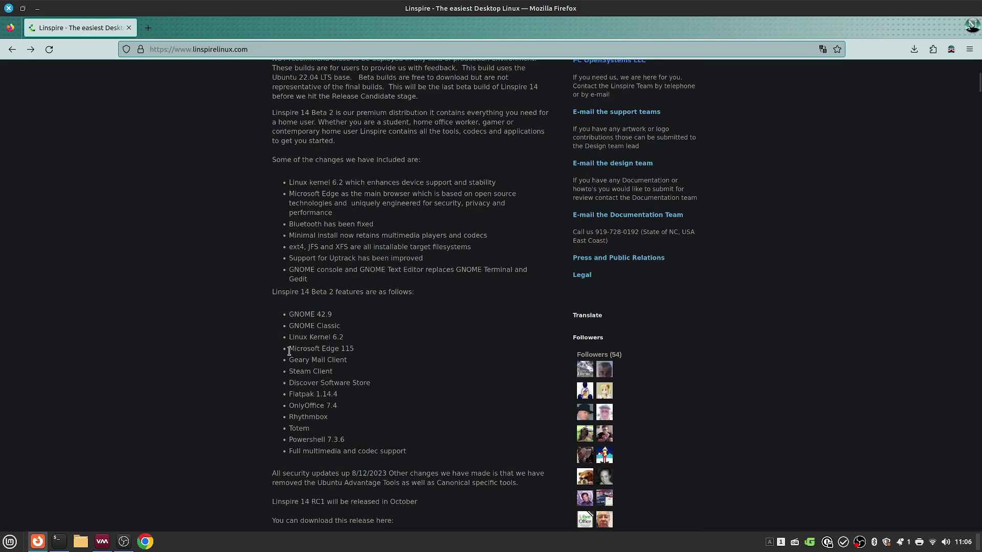
left_click_drag(294, 314, 388, 357)
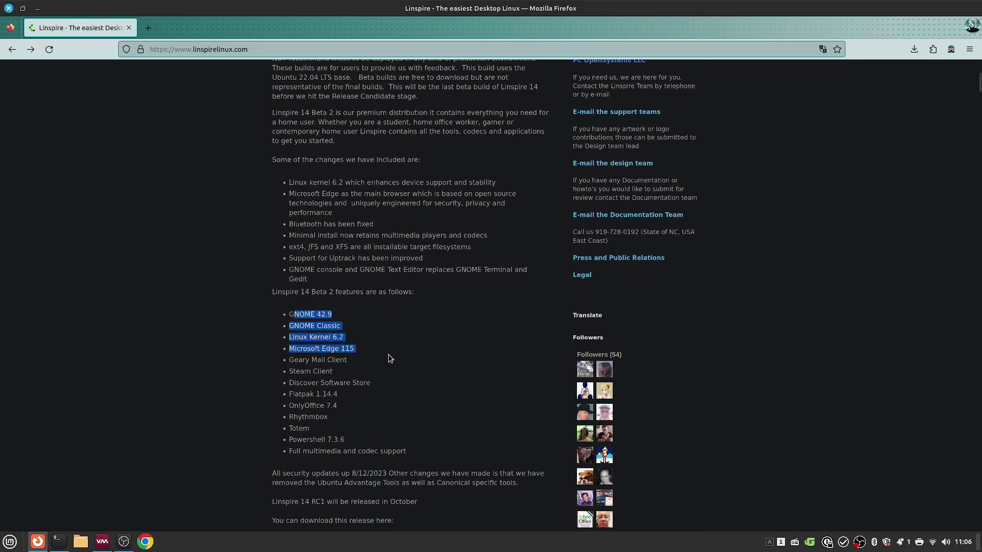
Step: Scroll to the 2023 Tax Season post showing the $29.99 Download Edition and Support License options
scroll(389, 358, "up", 1)
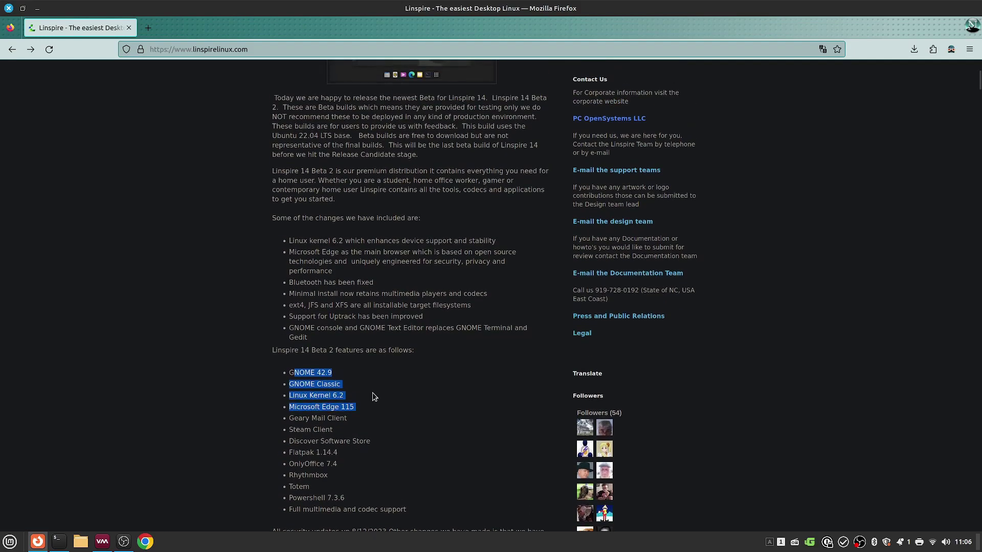
scroll(373, 406, "down", 1)
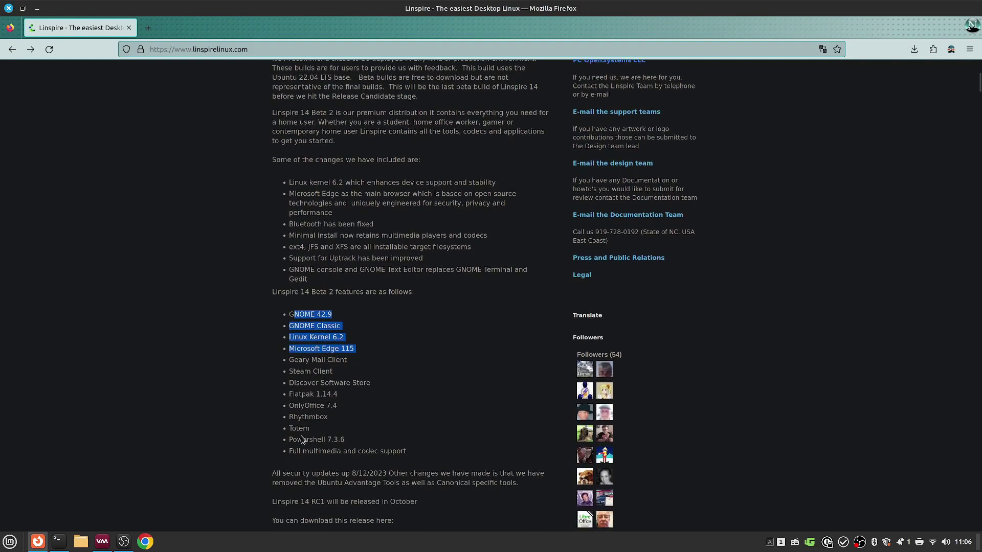
scroll(455, 471, "down", 1)
scroll(424, 438, "up", 2)
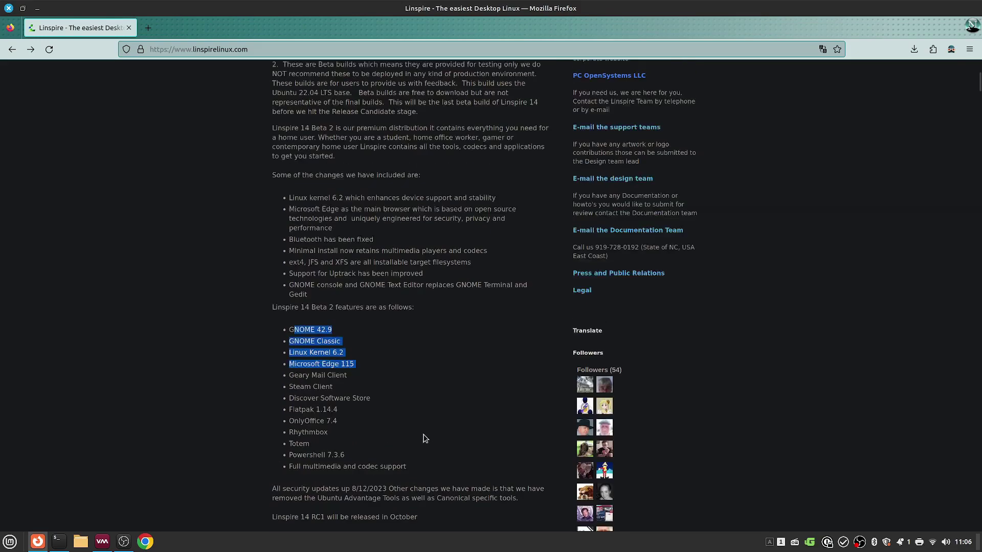
scroll(423, 439, "up", 4)
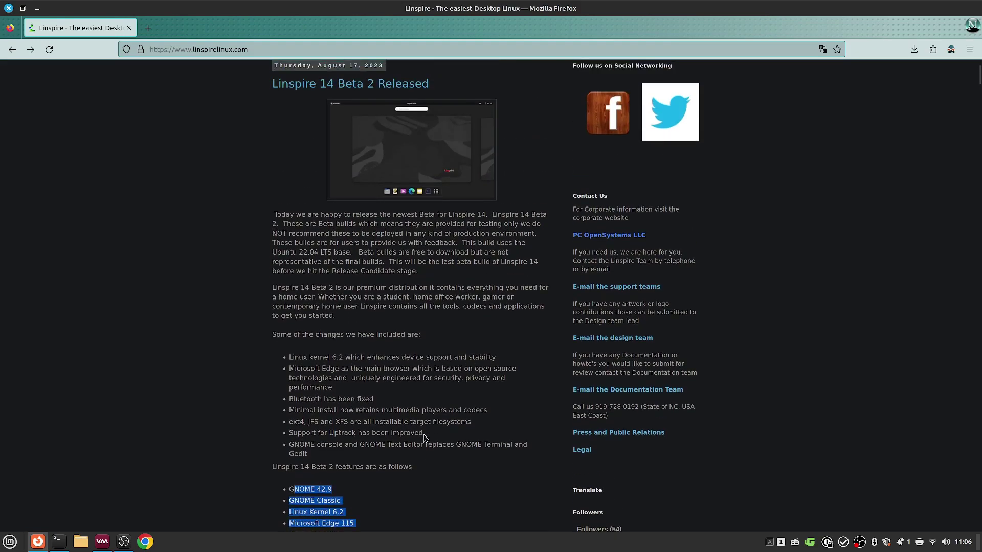
scroll(424, 438, "down", 20)
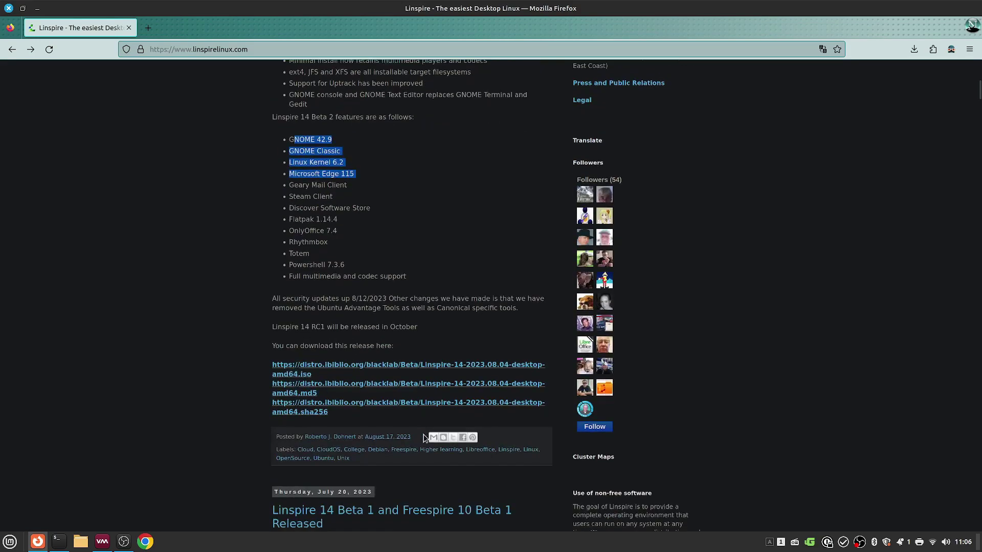
scroll(425, 437, "down", 20)
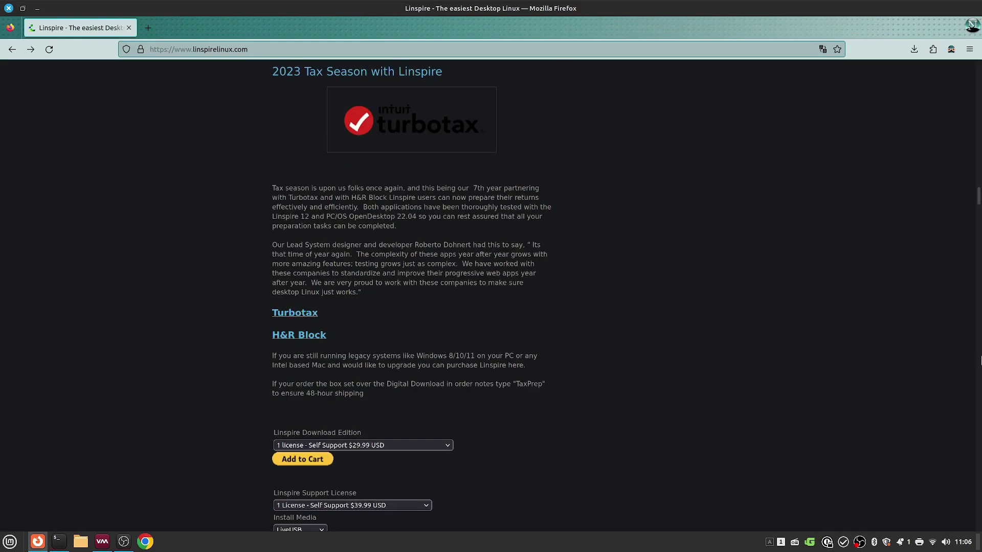
scroll(542, 414, "down", 2)
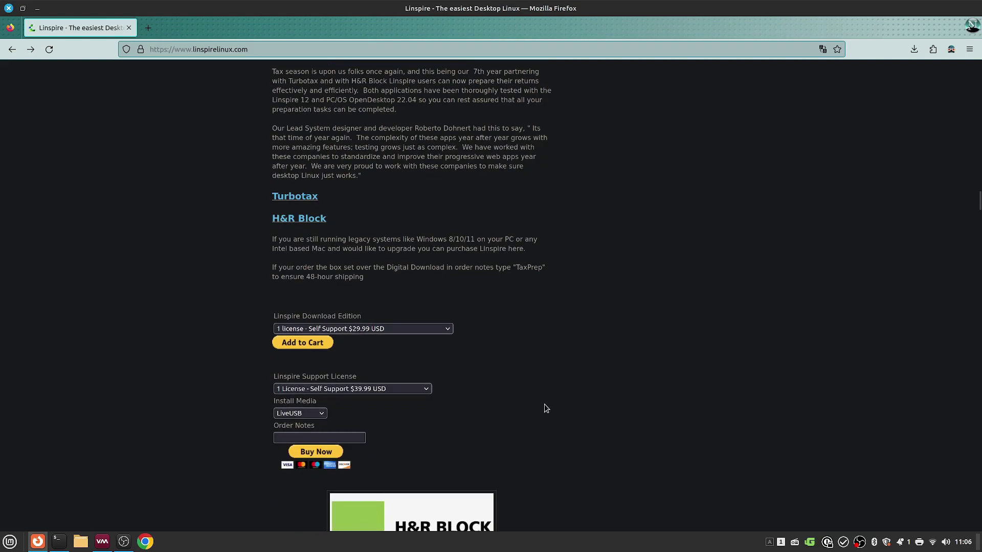
left_click(420, 330)
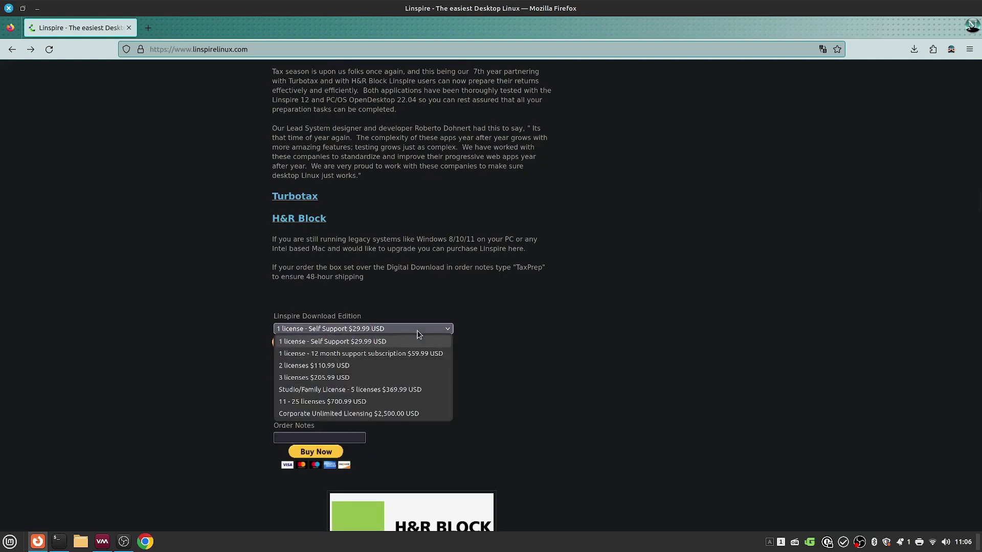
left_click(419, 333)
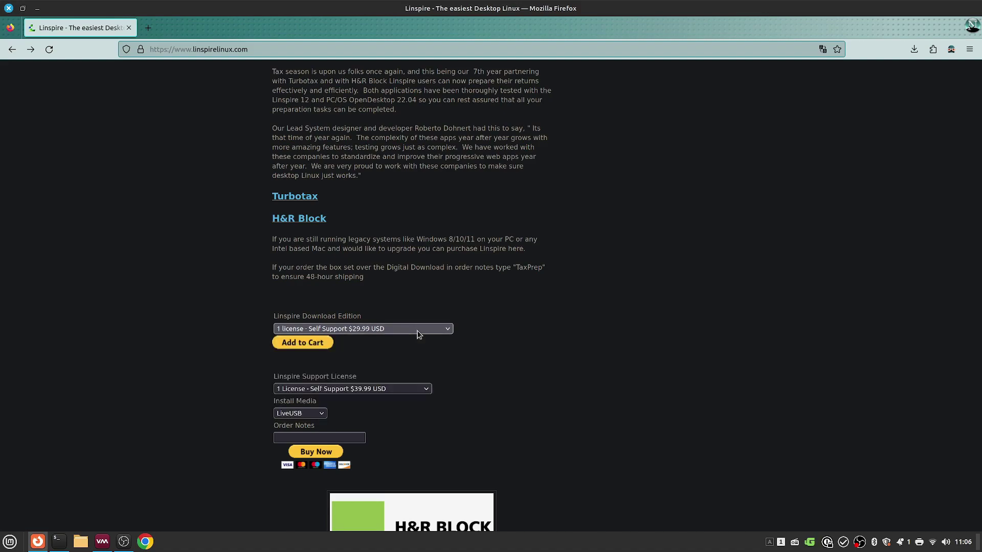
left_click(419, 333)
left_click(419, 334)
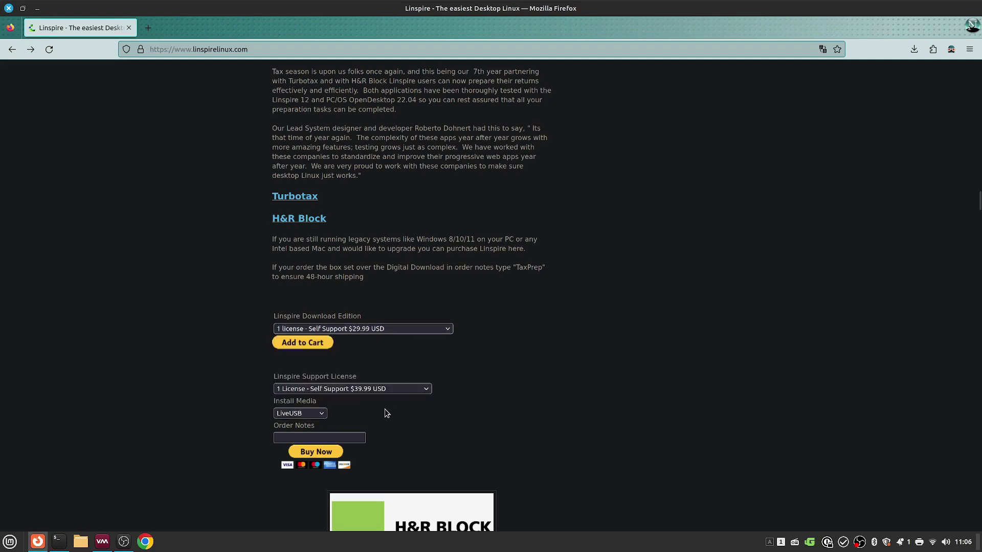
left_click(393, 390)
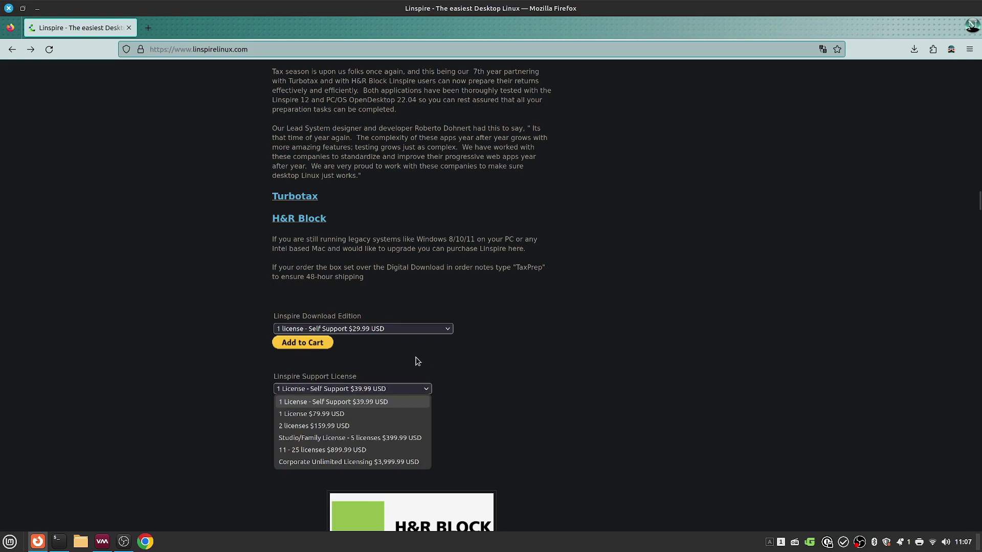
left_click(375, 329)
left_click(375, 329)
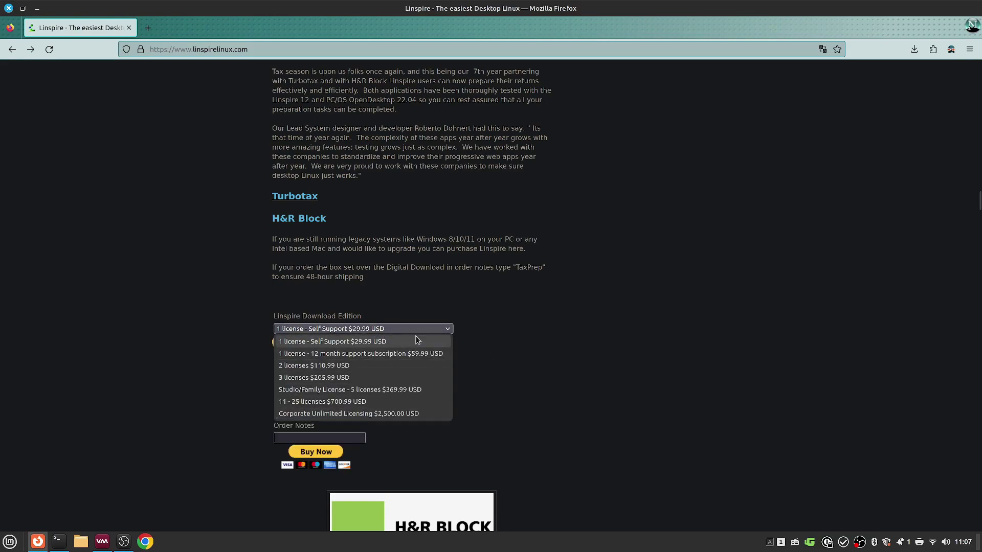
left_click(520, 419)
left_click(391, 390)
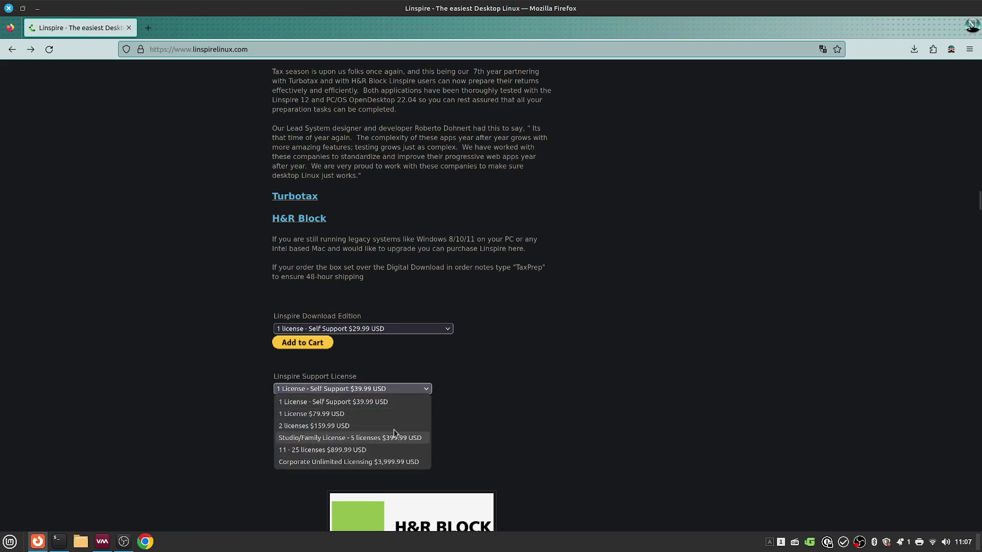
left_click(593, 451)
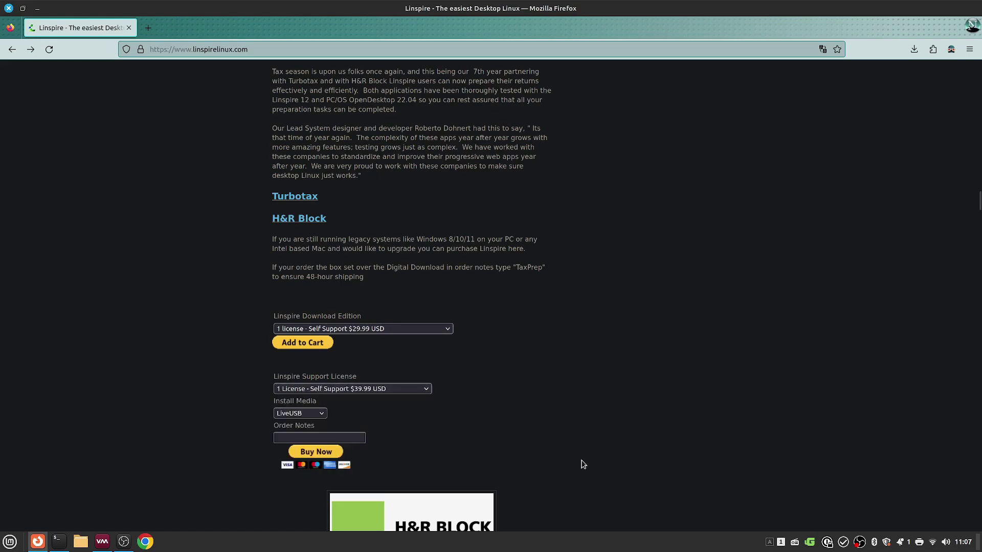
left_click(333, 391)
left_click(595, 455)
scroll(595, 456, "down", 10)
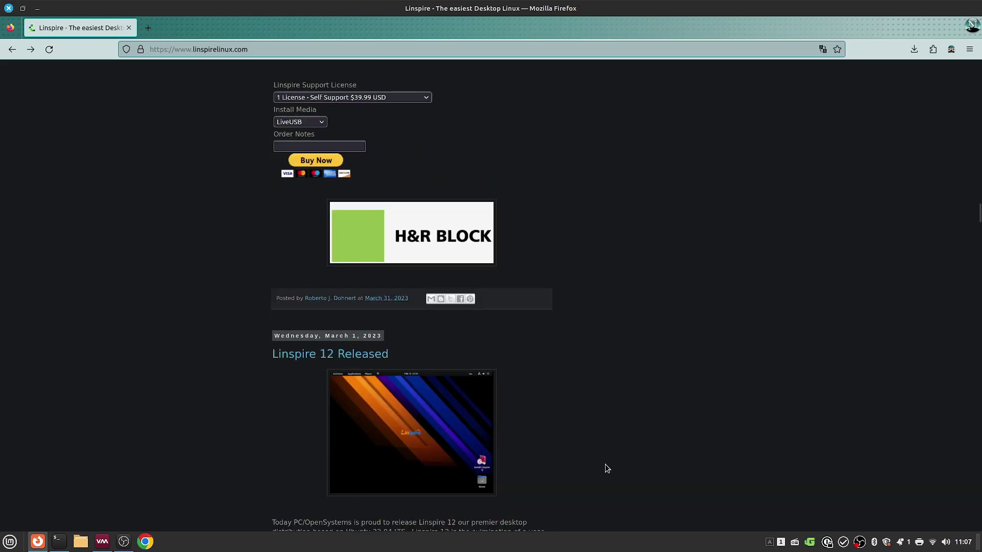
scroll(616, 463, "up", 20)
scroll(902, 408, "up", 15)
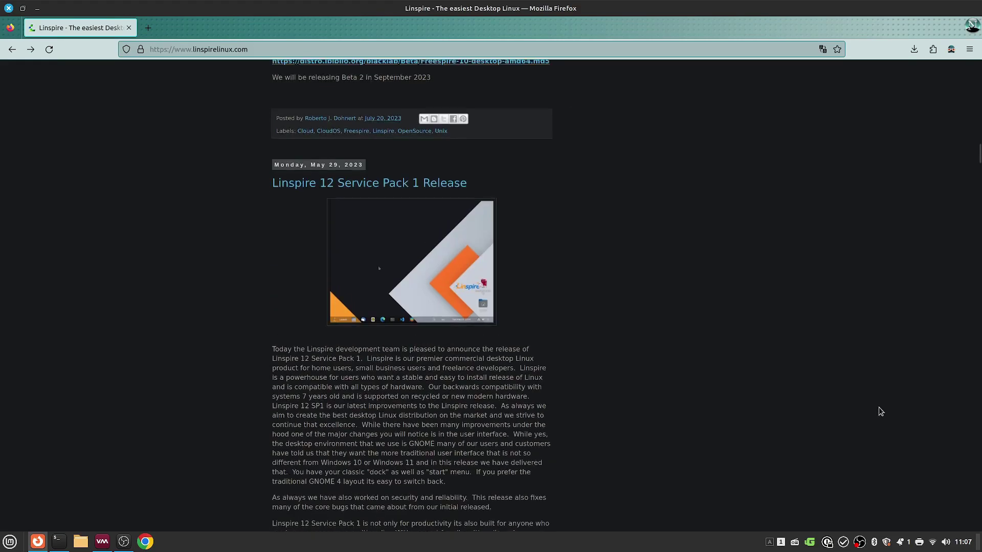
scroll(899, 424, "up", 15)
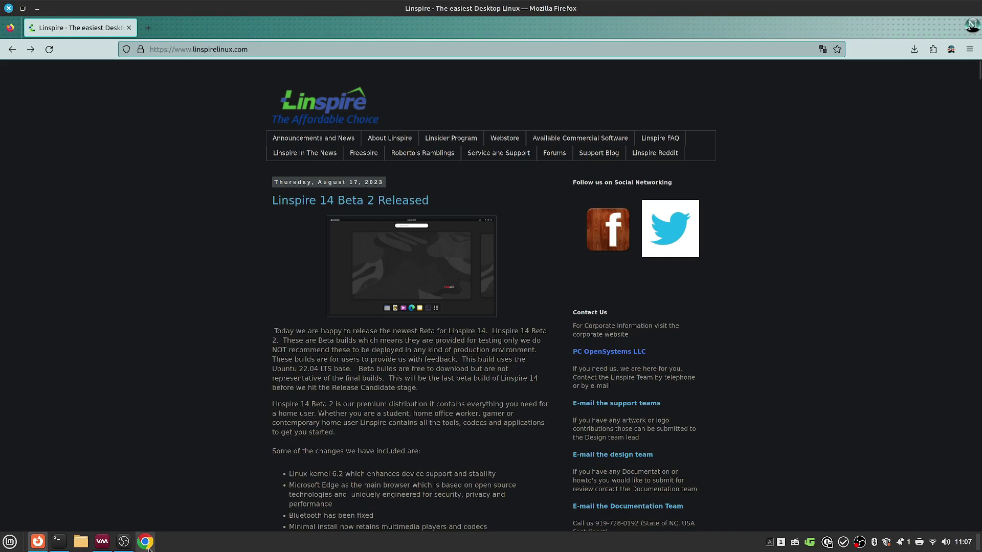
Step: In the Linspire VM, start Install Linspire and accept the default keyboard layout
left_click(124, 542)
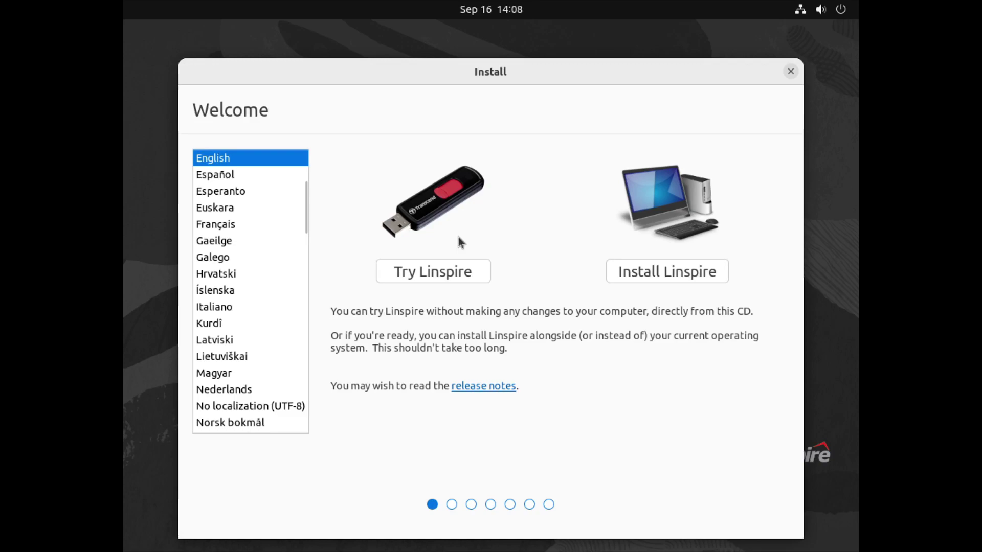
left_click(672, 278)
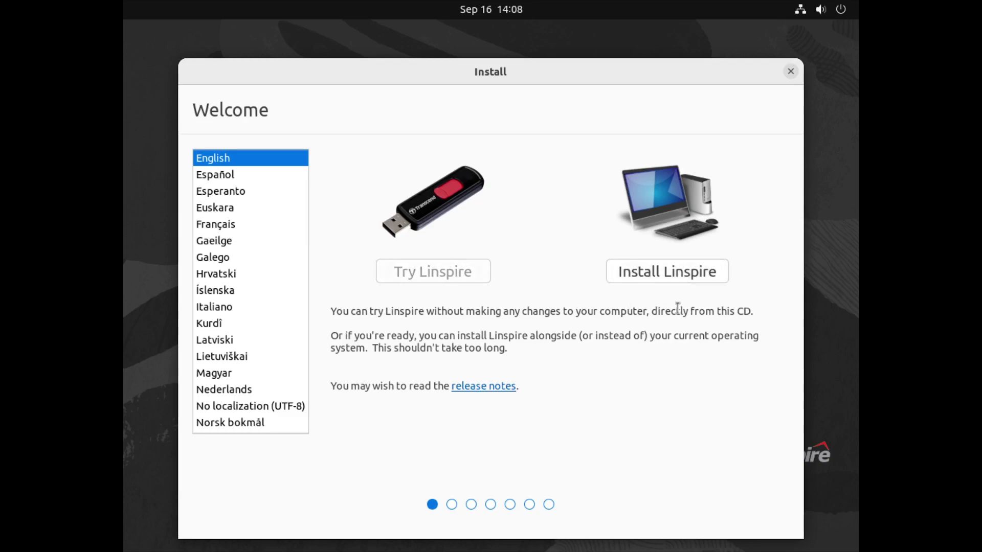
left_click(746, 449)
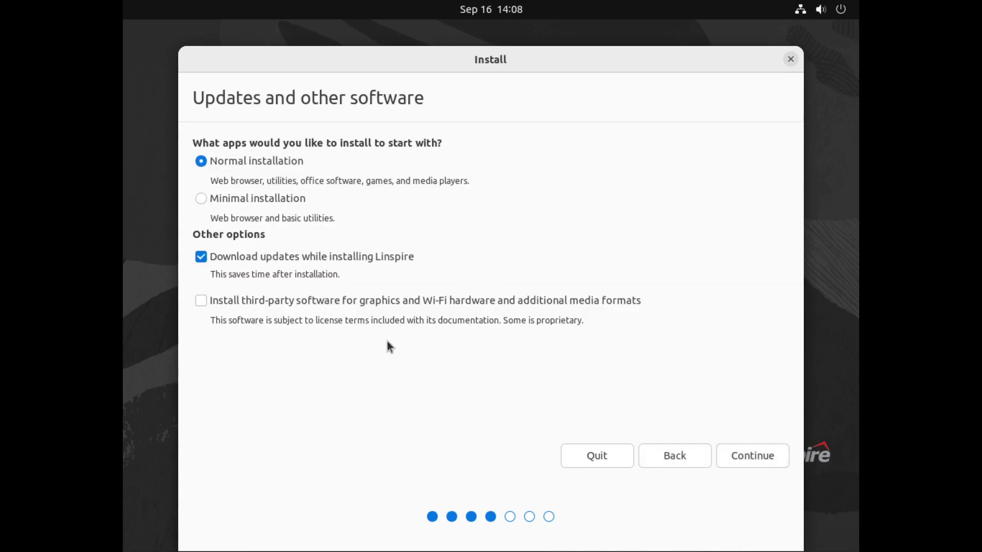
Step: Include third-party software, choose Erase disk and install Linspire, and confirm the disk changes
left_click(287, 305)
left_click(748, 451)
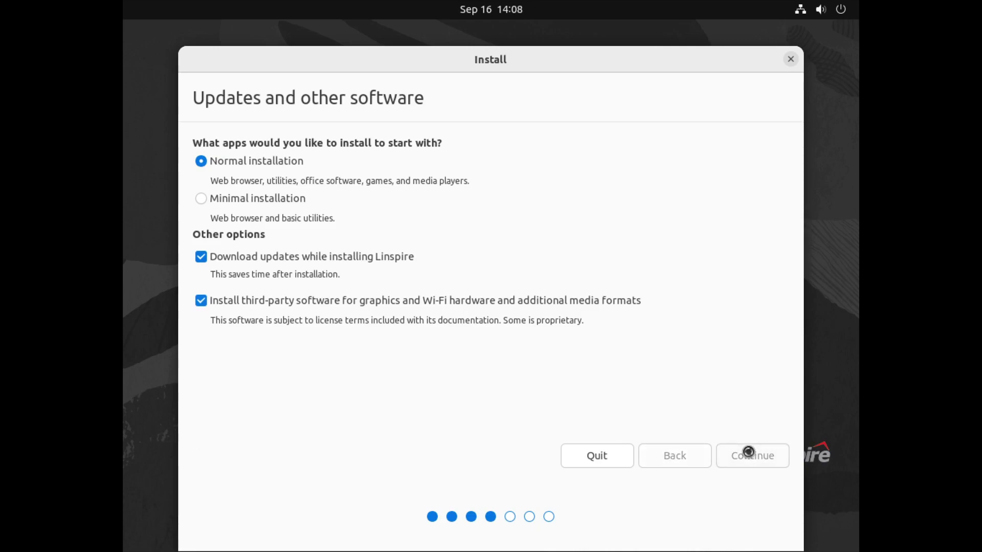
left_click(749, 456)
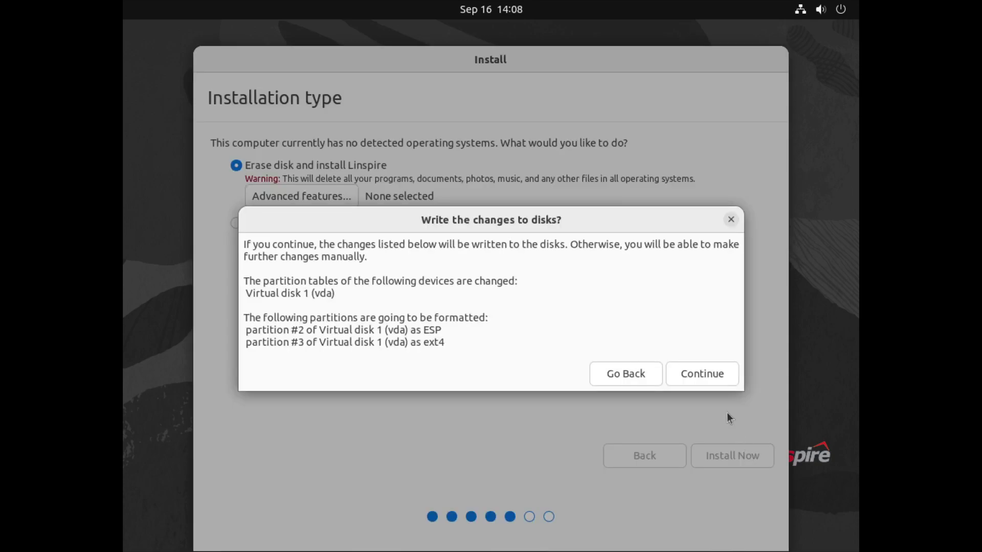
left_click(711, 379)
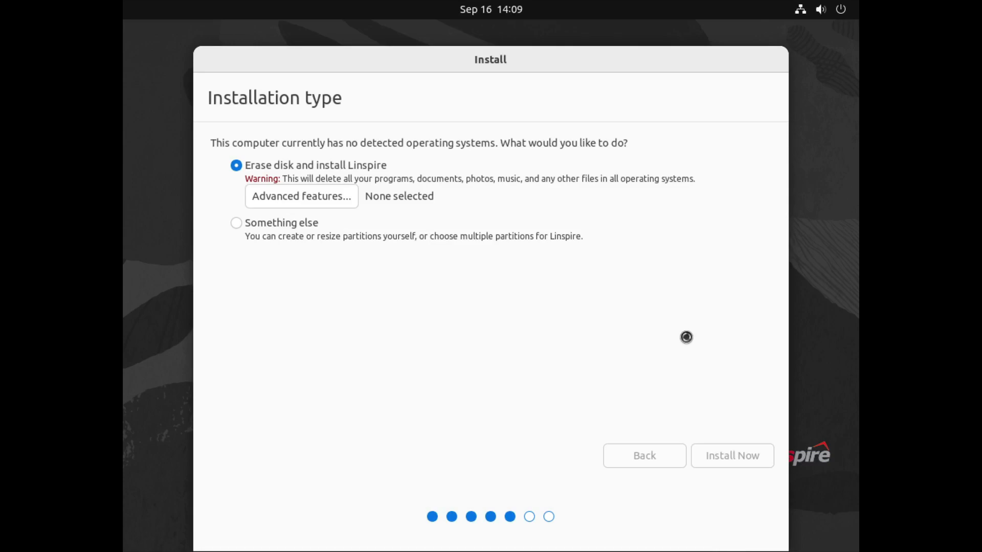
Step: Enter the user's name, computer name linspirewm and a confirmed password, then begin installing
left_click(737, 455)
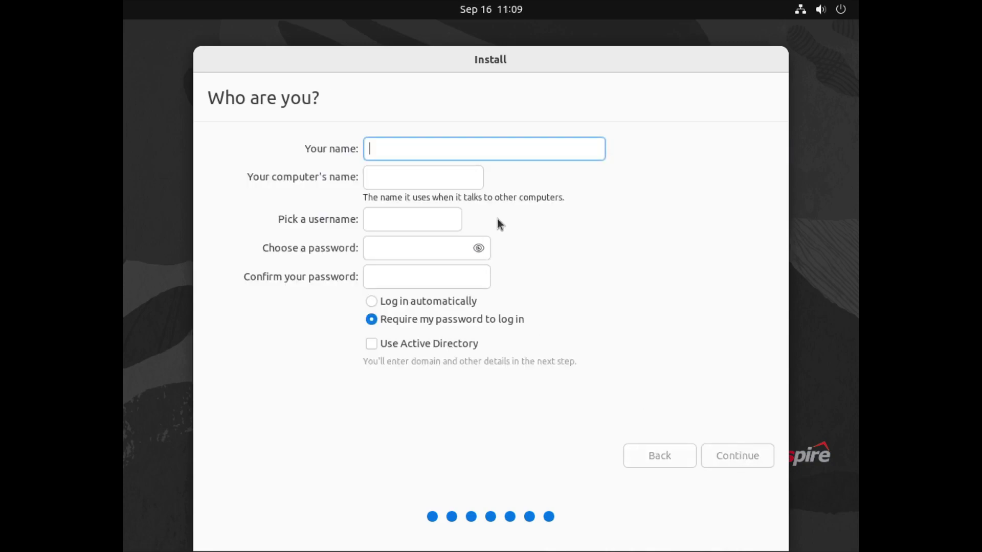
type("gosh")
key("Tab")
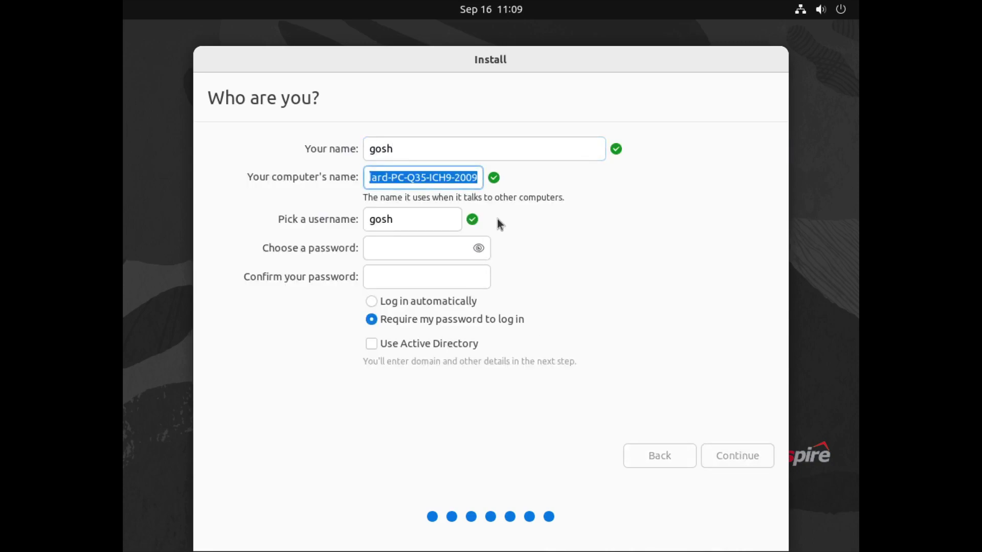
type("linspirewm")
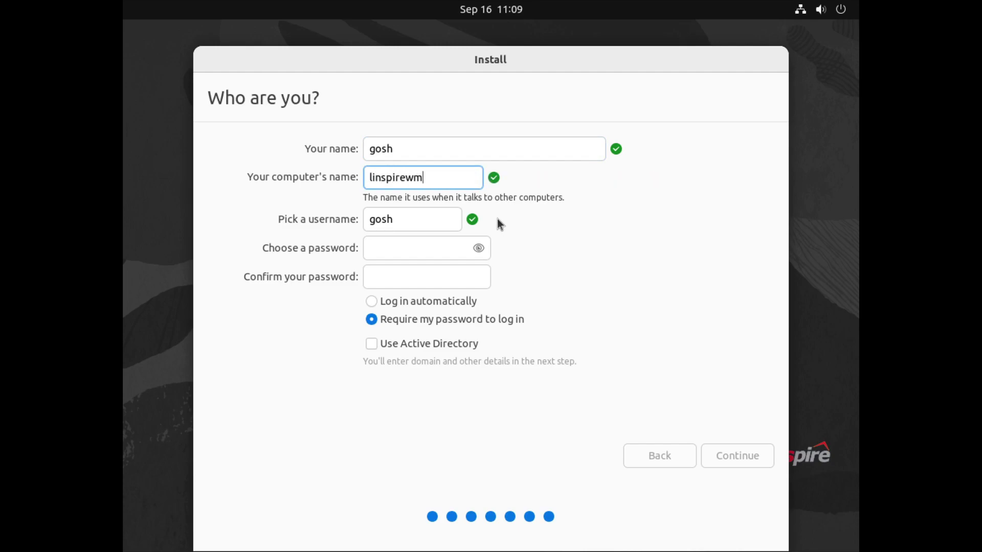
key("Tab")
key("Tab")
type("***")
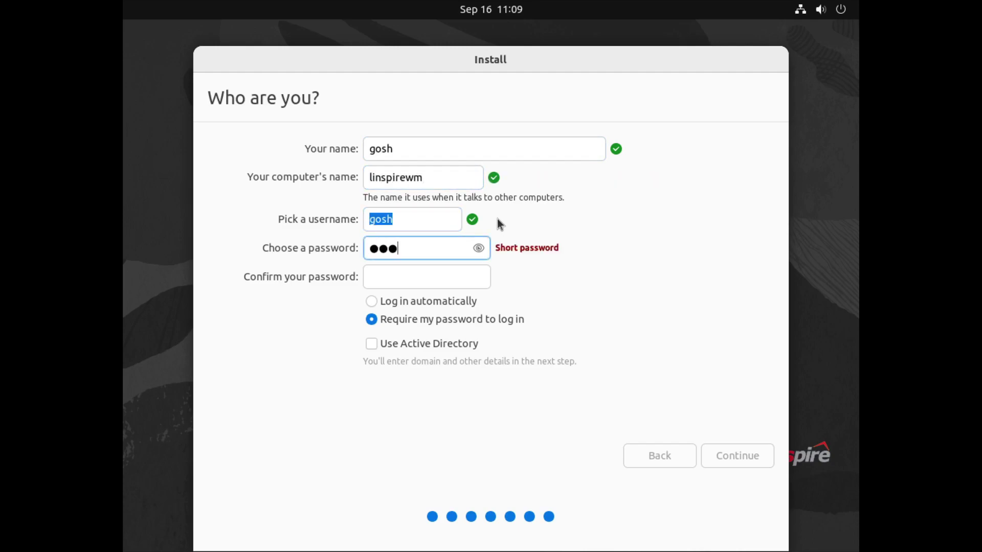
type("*")
key("Tab")
type("****")
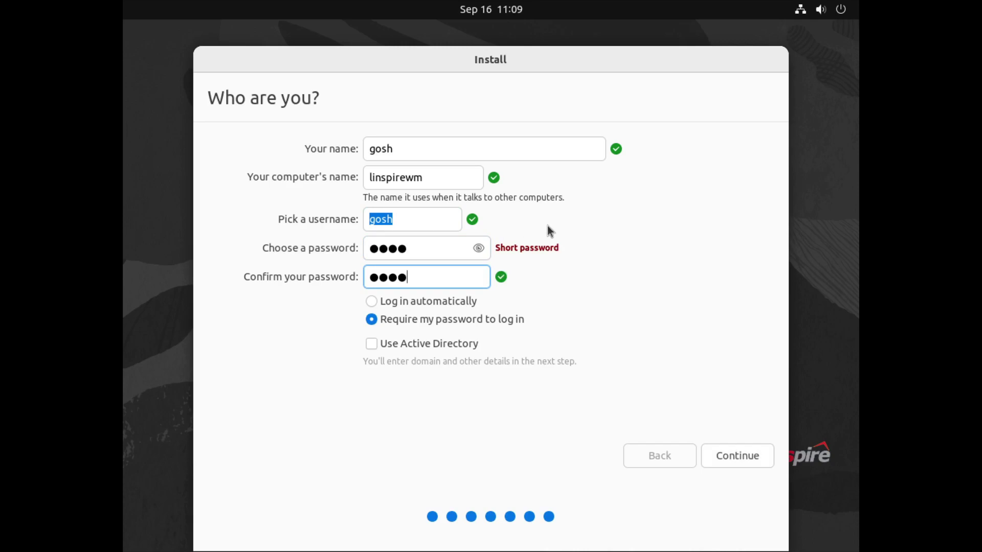
left_click(728, 459)
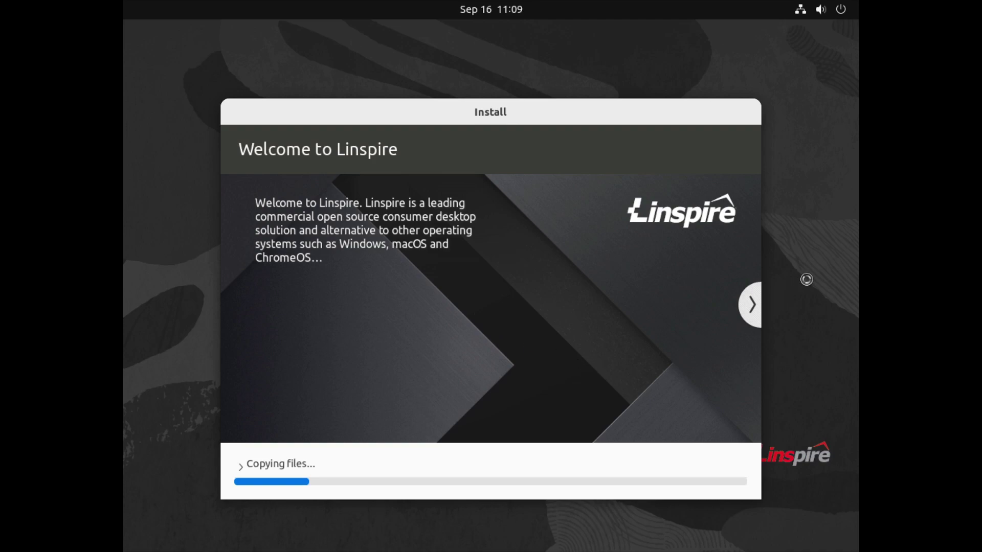
Step: Page through the slideshow from software discovery to help and support, then expand and collapse the install log
left_click(756, 317)
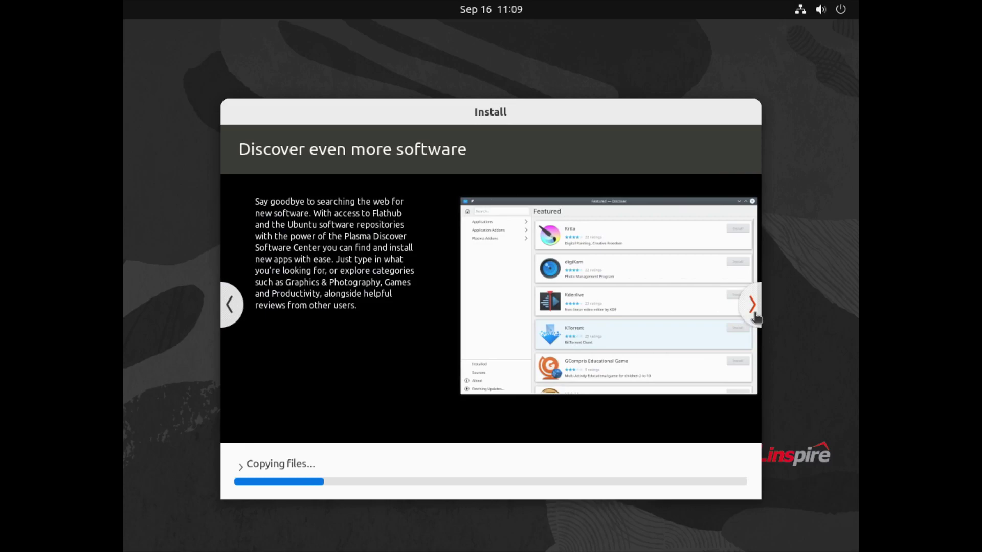
left_click(753, 307)
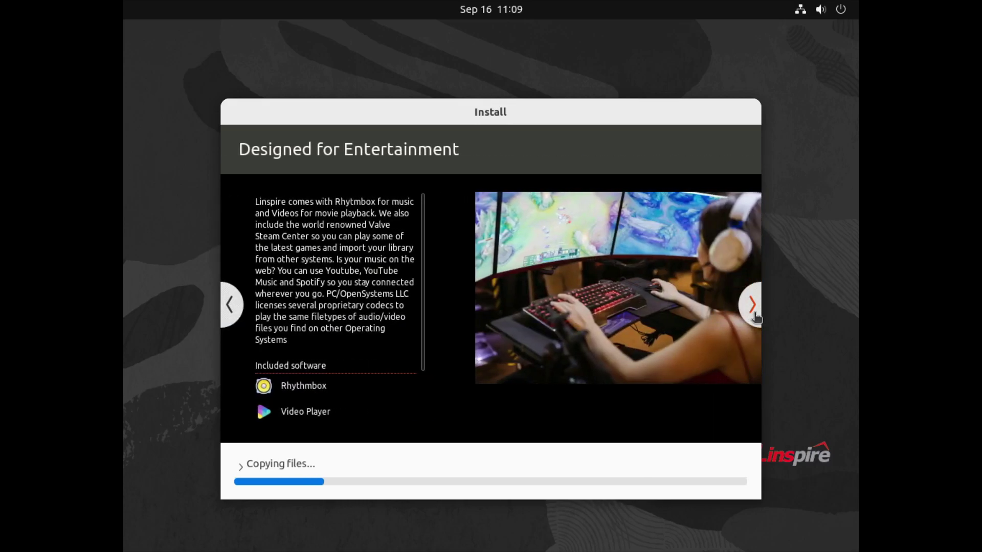
left_click(754, 307)
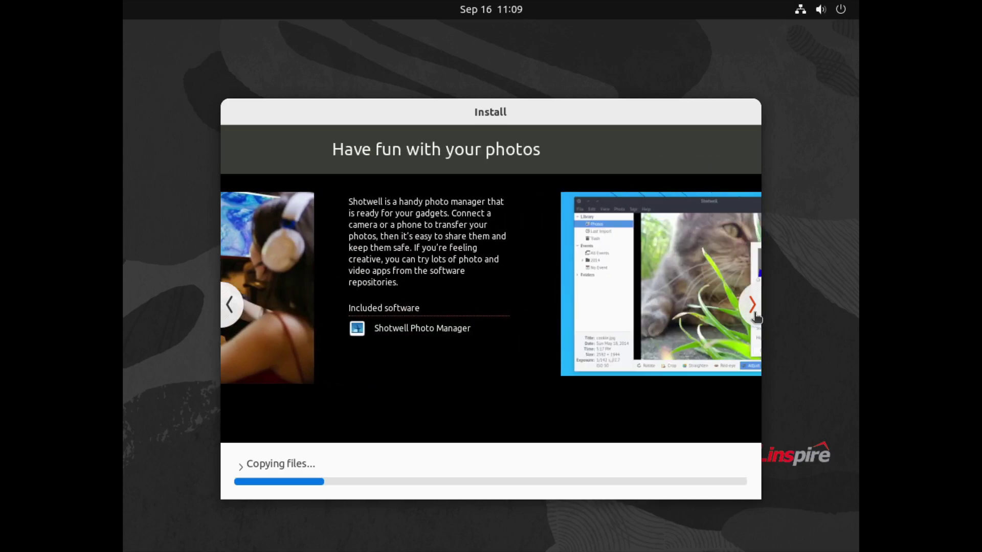
left_click(754, 307)
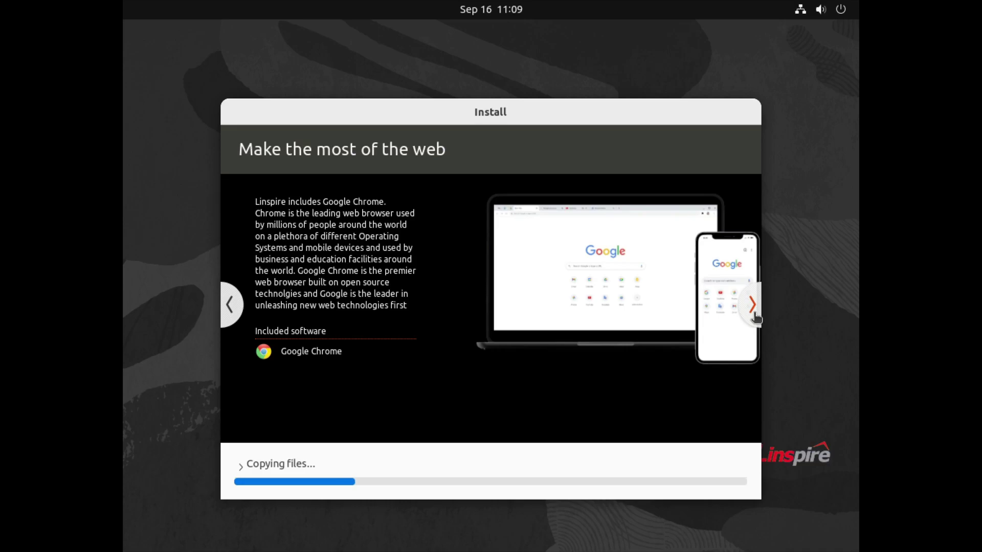
left_click(753, 306)
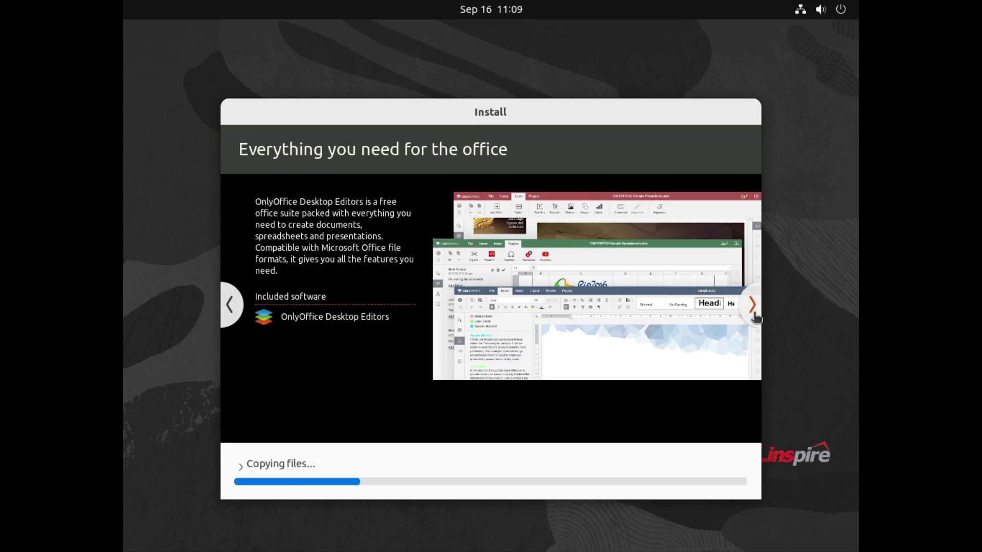
left_click(755, 316)
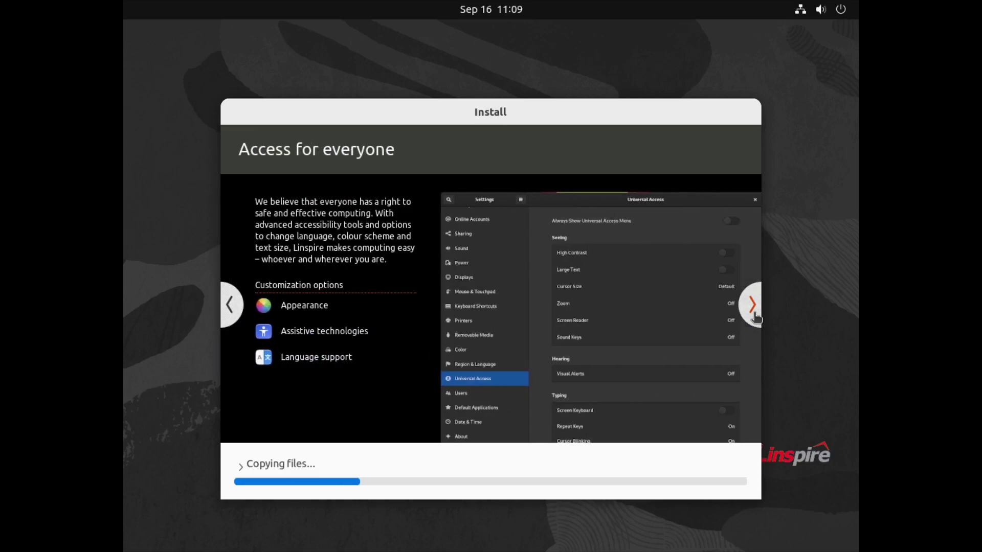
left_click(755, 317)
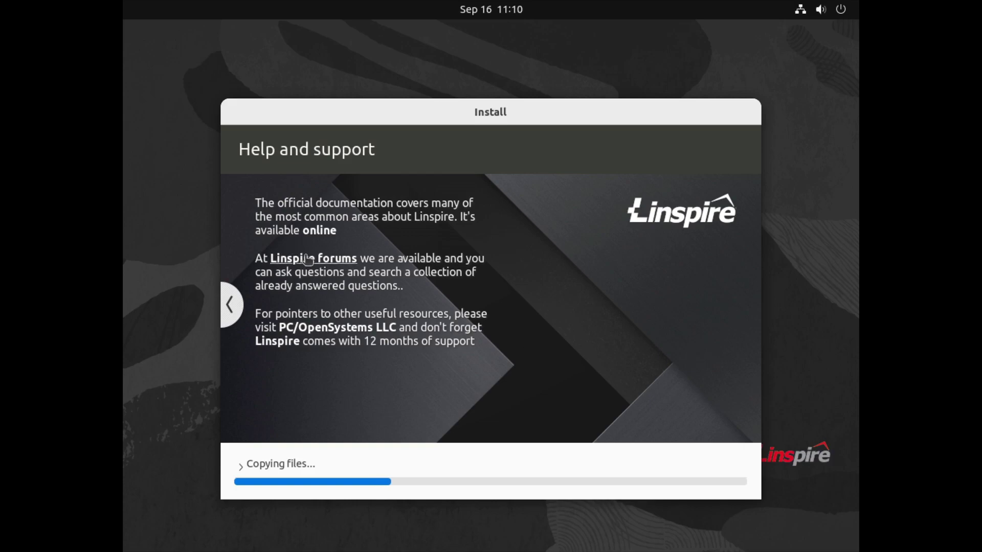
left_click(274, 464)
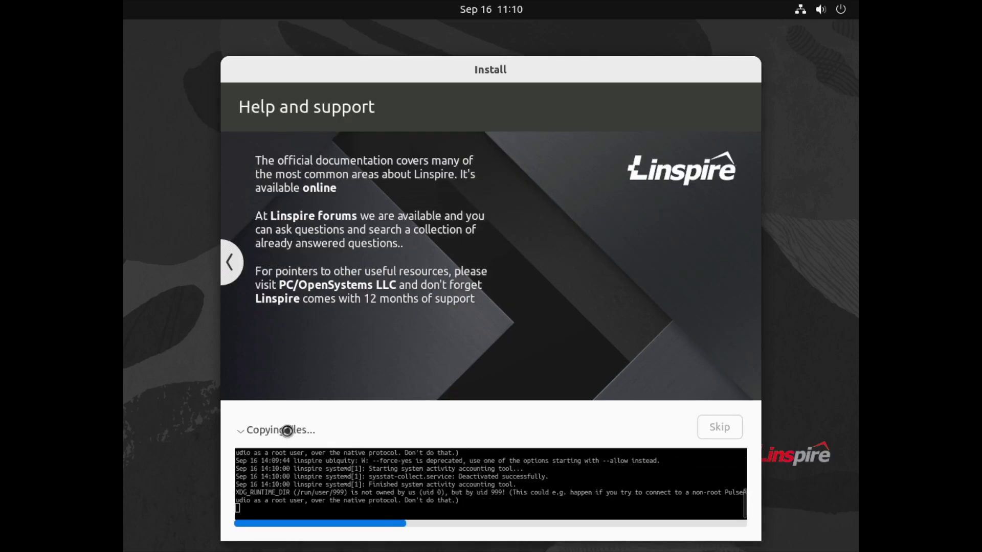
left_click(287, 432)
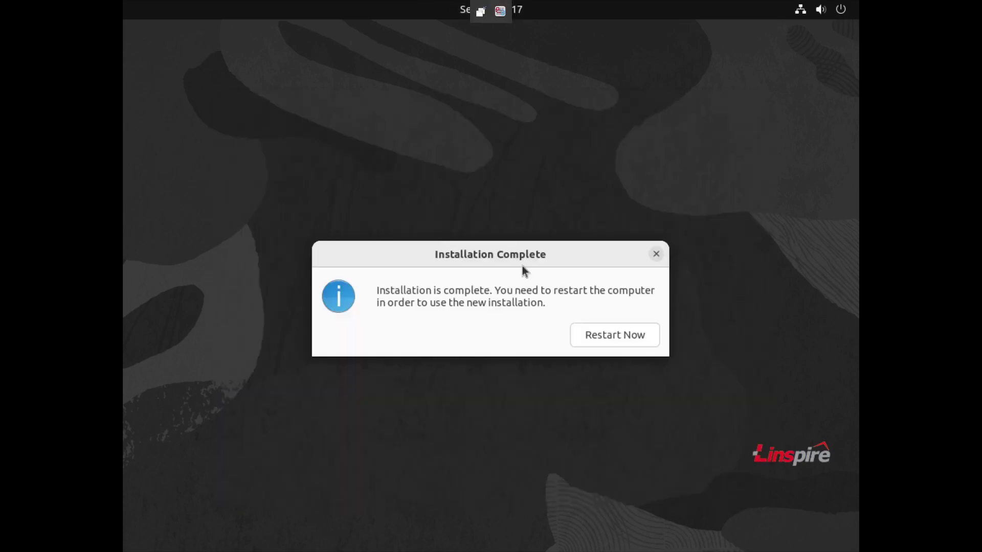
Step: Restart into the new installation, log in as the user, and dismiss the Activities overview
left_click(606, 333)
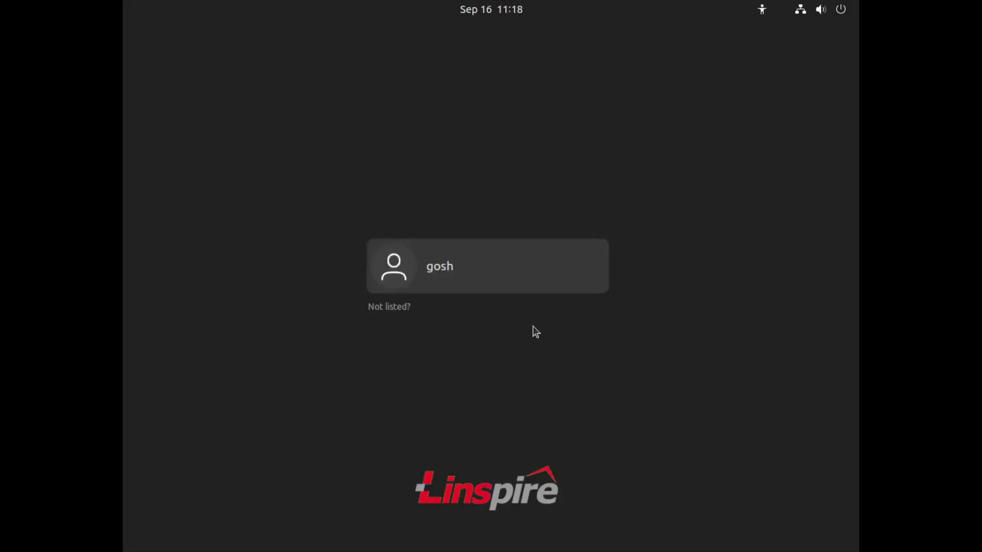
left_click(469, 275)
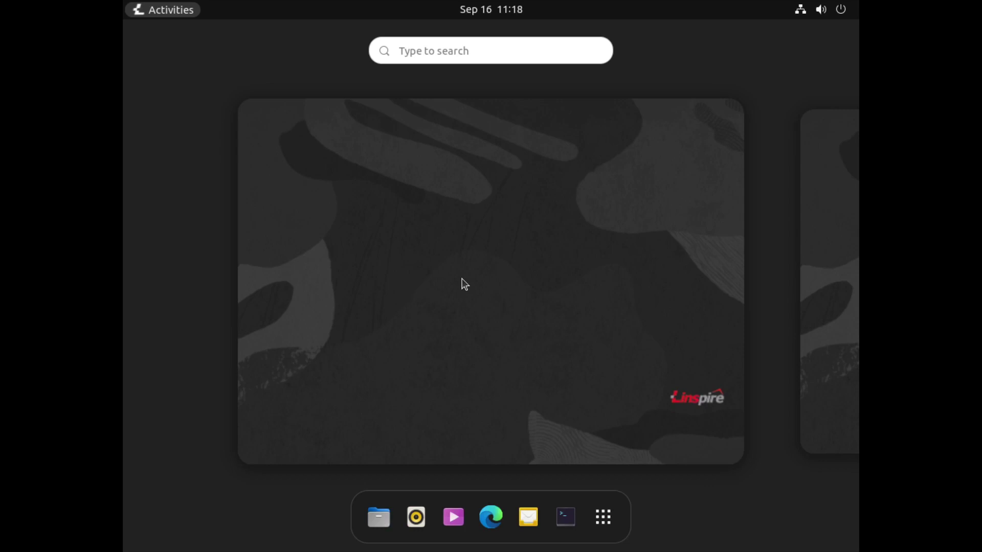
left_click(489, 236)
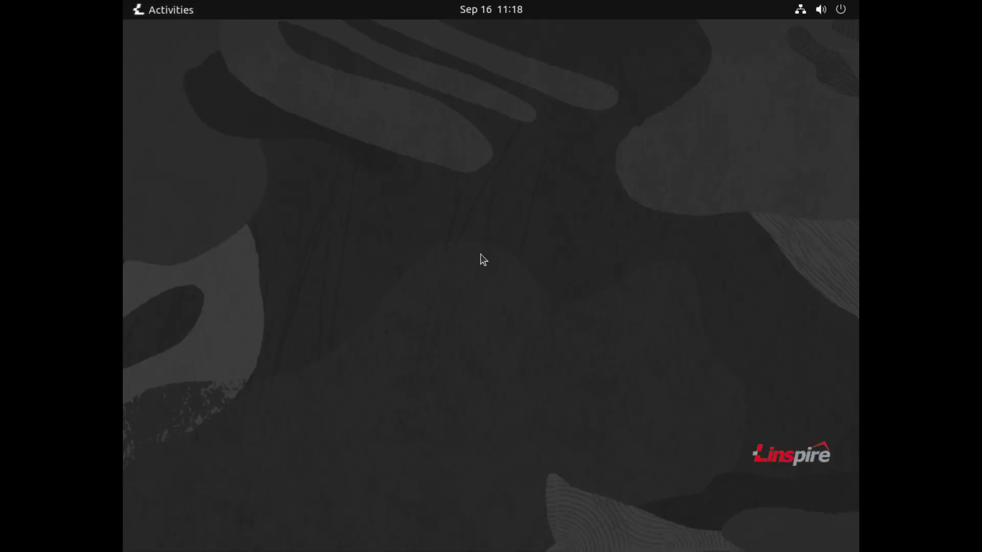
Step: Open Settings from Activities, review the About page, then go to the Appearance page
left_click(175, 10)
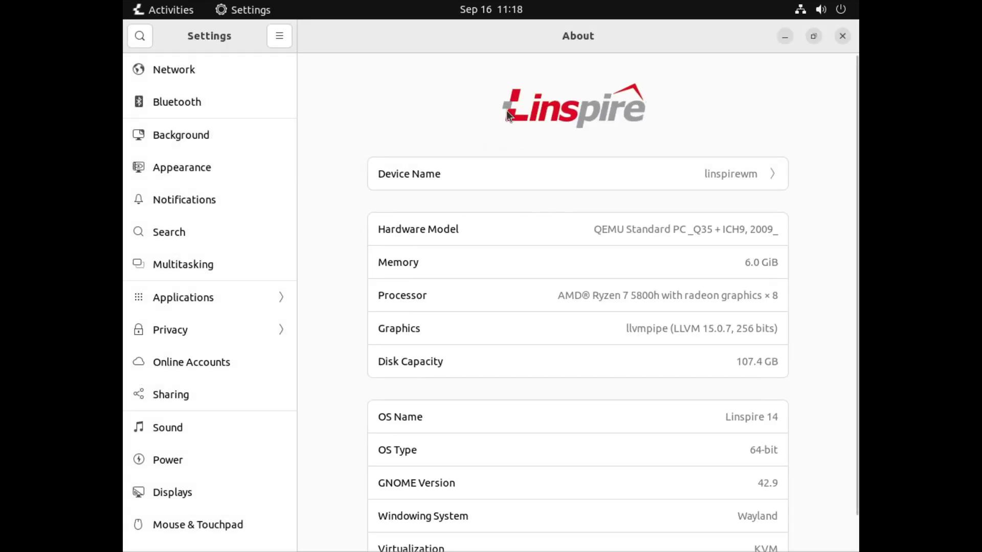
scroll(551, 128, "down", 2)
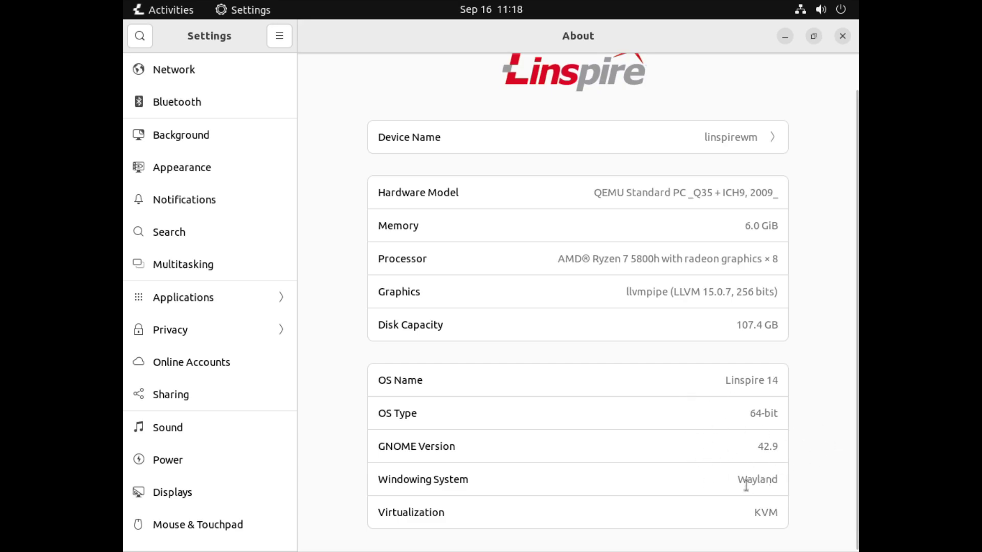
scroll(639, 419, "up", 2)
scroll(217, 355, "down", 5)
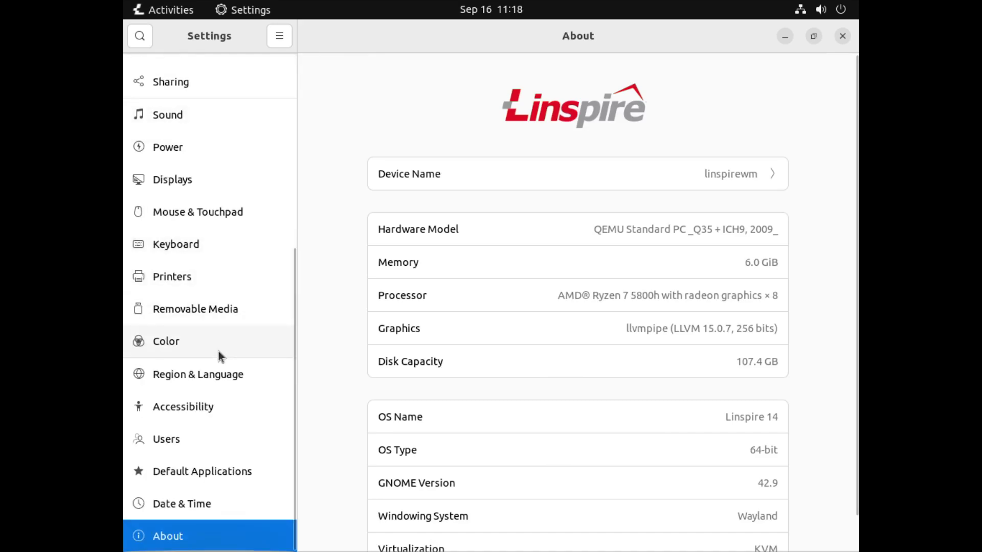
scroll(222, 373, "up", 5)
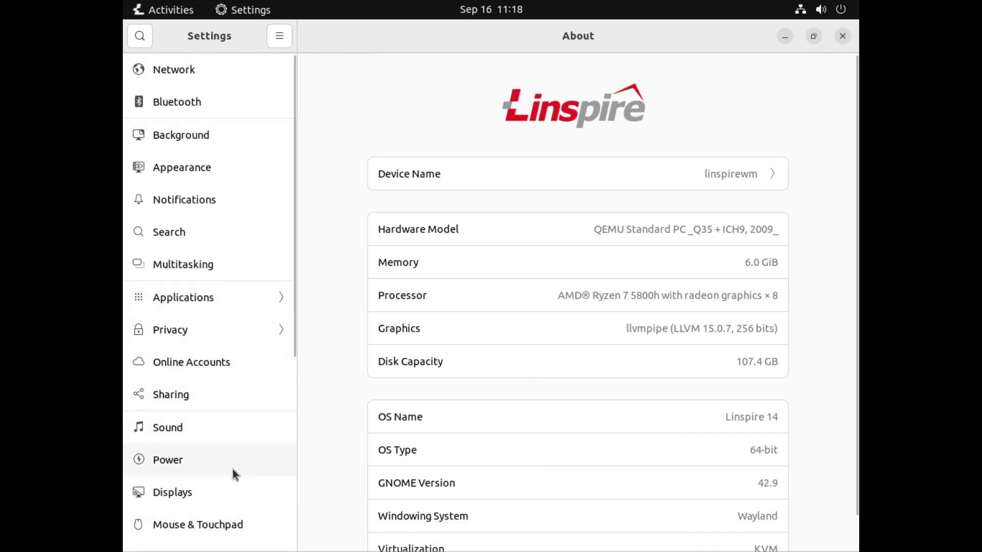
left_click(213, 171)
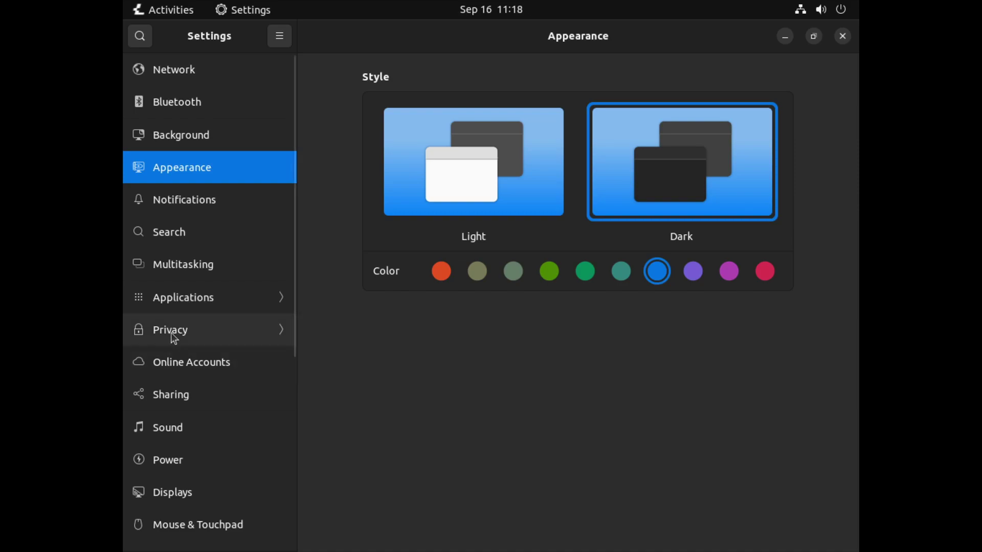
Step: Set the display resolution to 1920 × 1080 (16:9), keep the changes, and close Settings
scroll(174, 335, "down", 5)
left_click(210, 188)
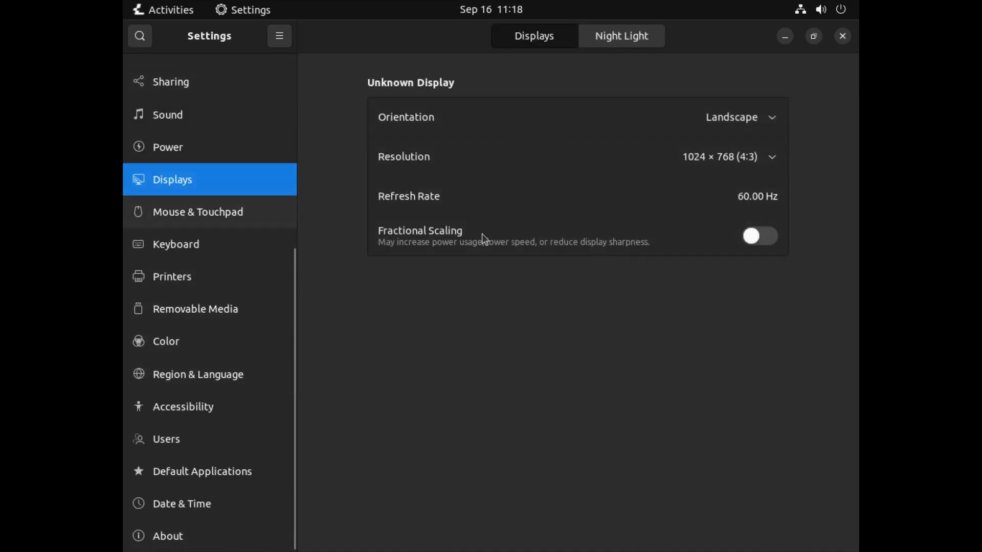
left_click(756, 163)
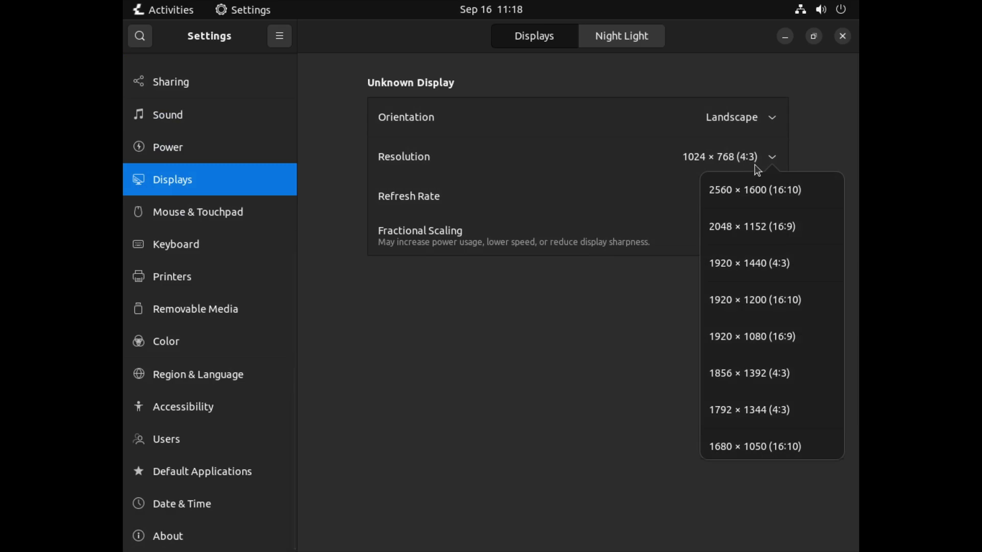
left_click(774, 342)
left_click(828, 35)
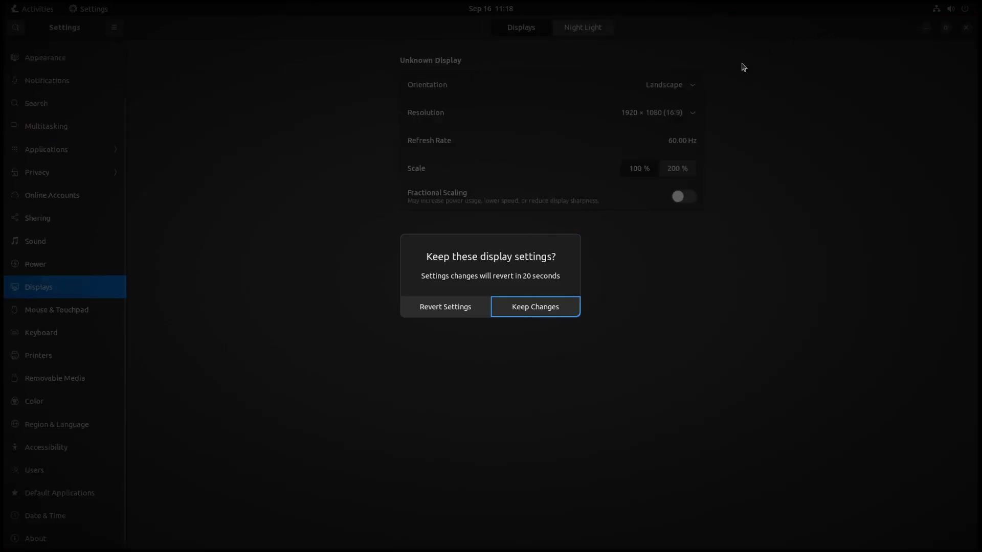
left_click(550, 309)
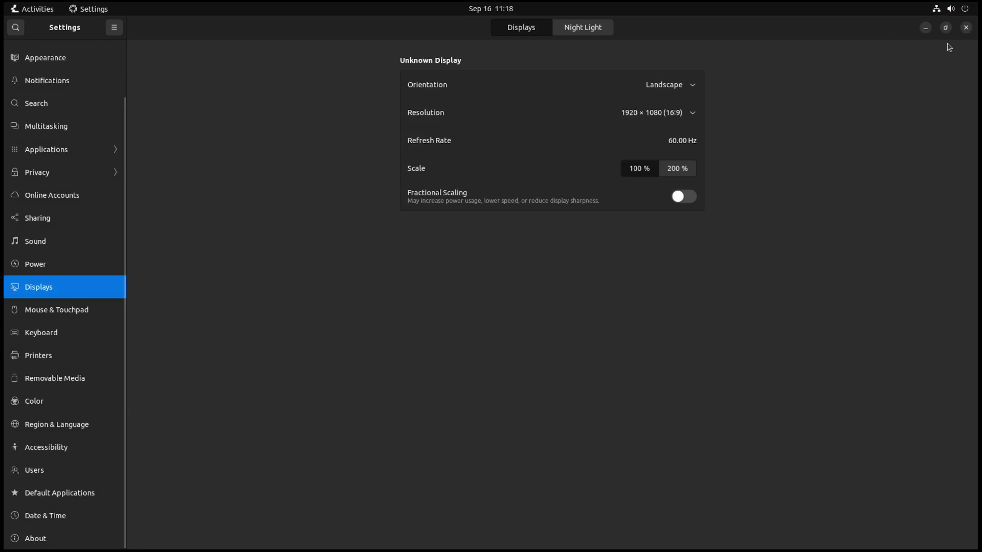
left_click(965, 30)
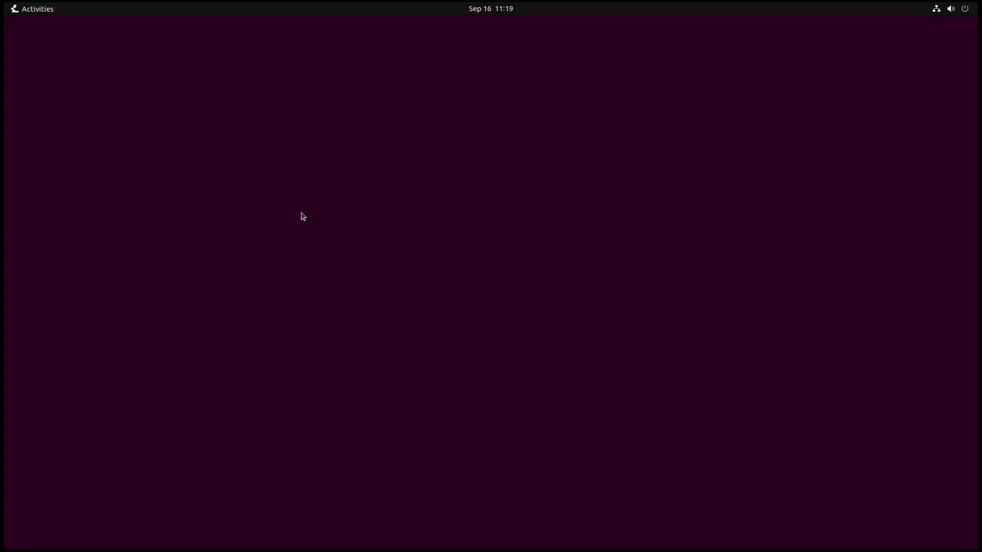
Step: Set the brown hatched-pattern image as the desktop wallpaper via Change Background and close Settings
right_click(460, 219)
left_click(513, 230)
scroll(683, 309, "down", 3)
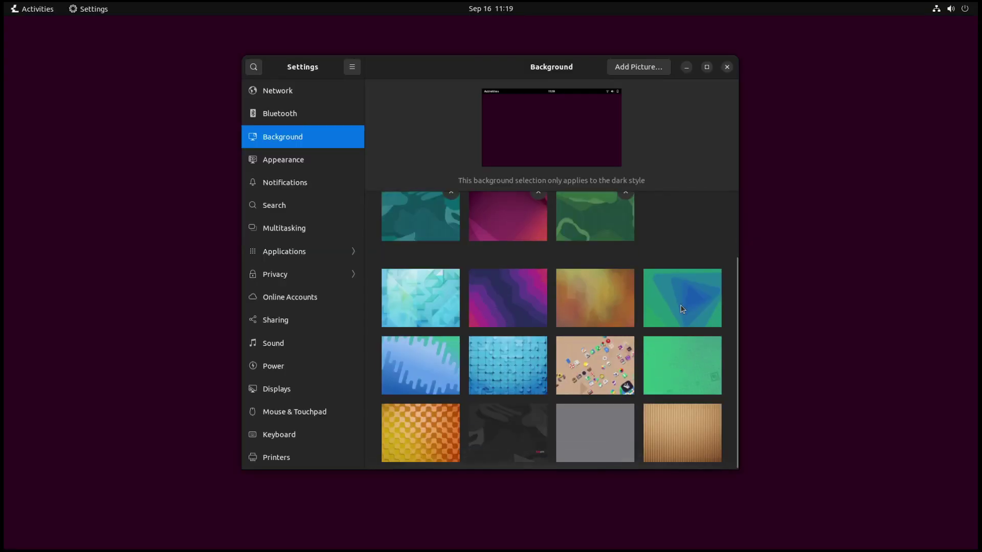
scroll(683, 309, "up", 3)
left_click(409, 244)
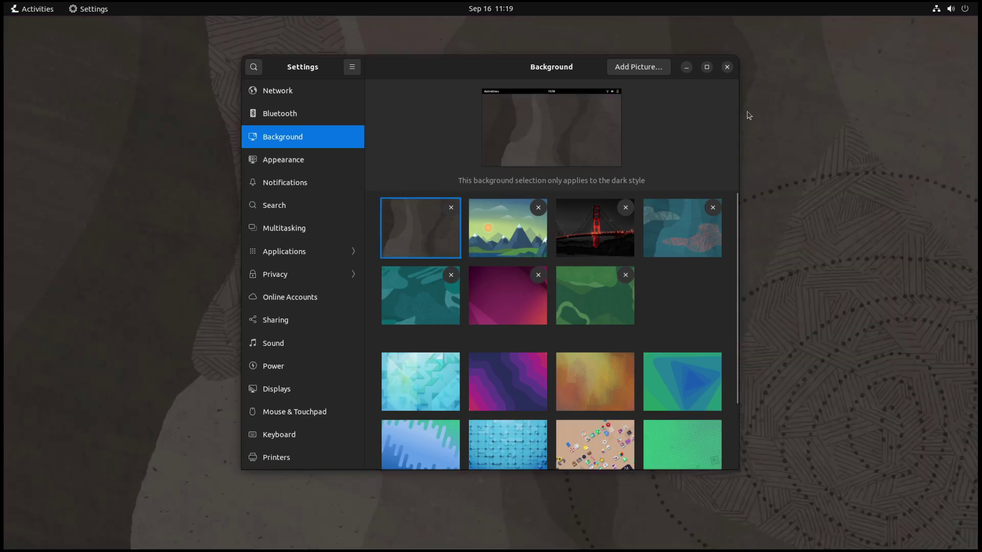
left_click(727, 67)
right_click(525, 374)
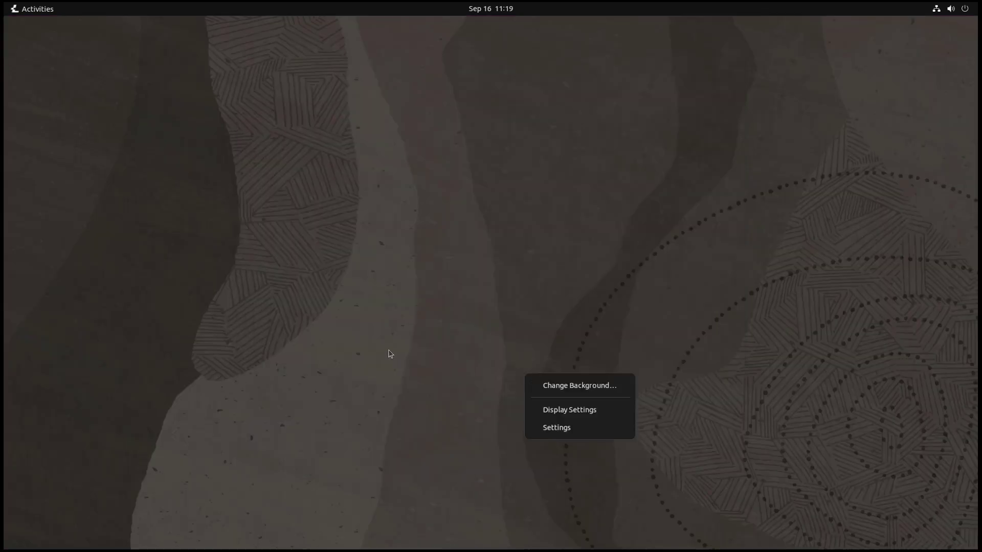
left_click(390, 354)
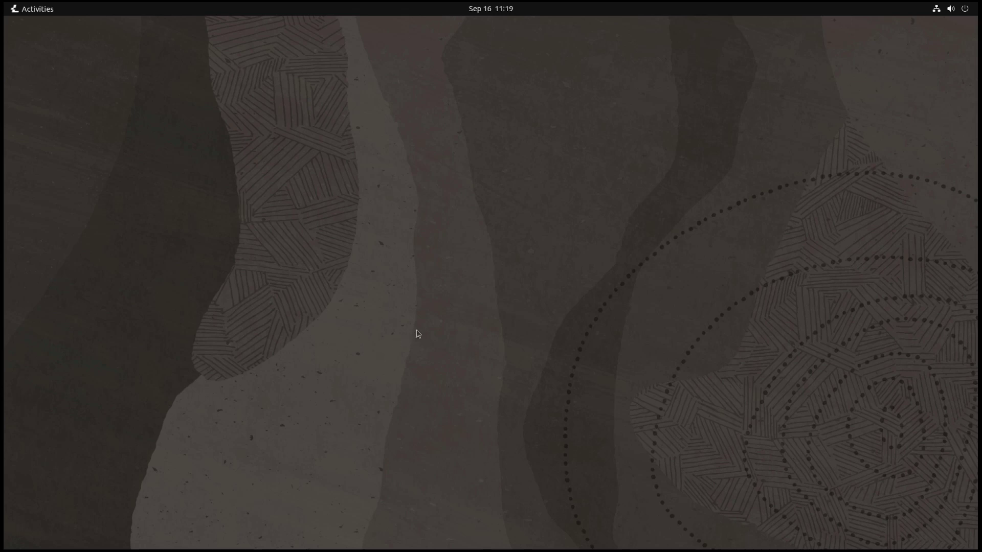
left_click(37, 8)
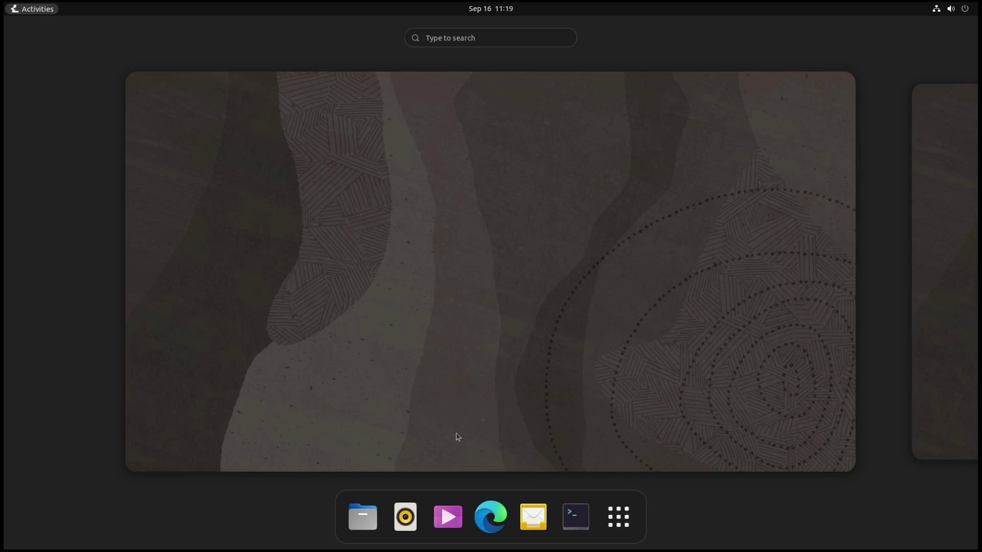
left_click(367, 528)
left_click_drag(345, 110, 486, 153)
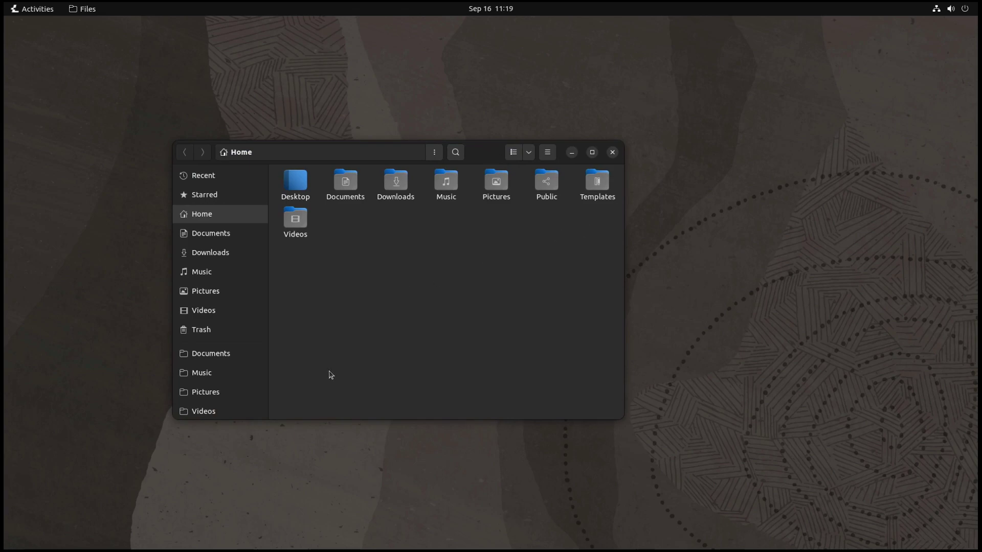
scroll(248, 322, "down", 2)
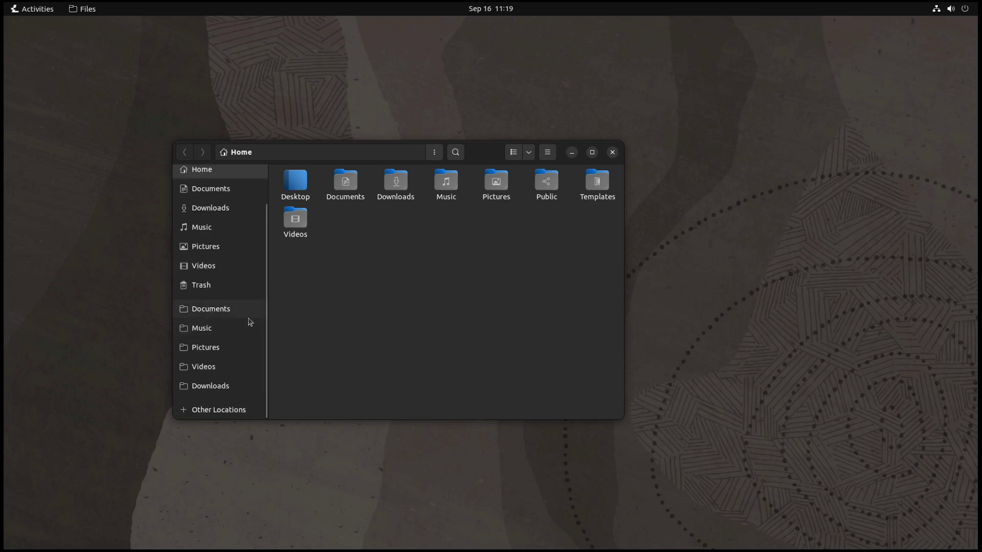
scroll(242, 313, "up", 2)
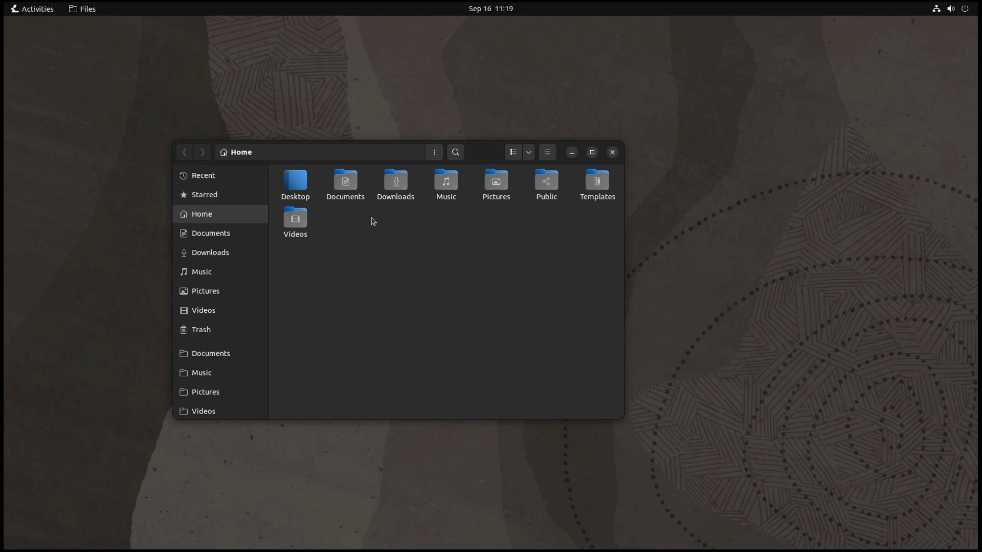
double_click(296, 192)
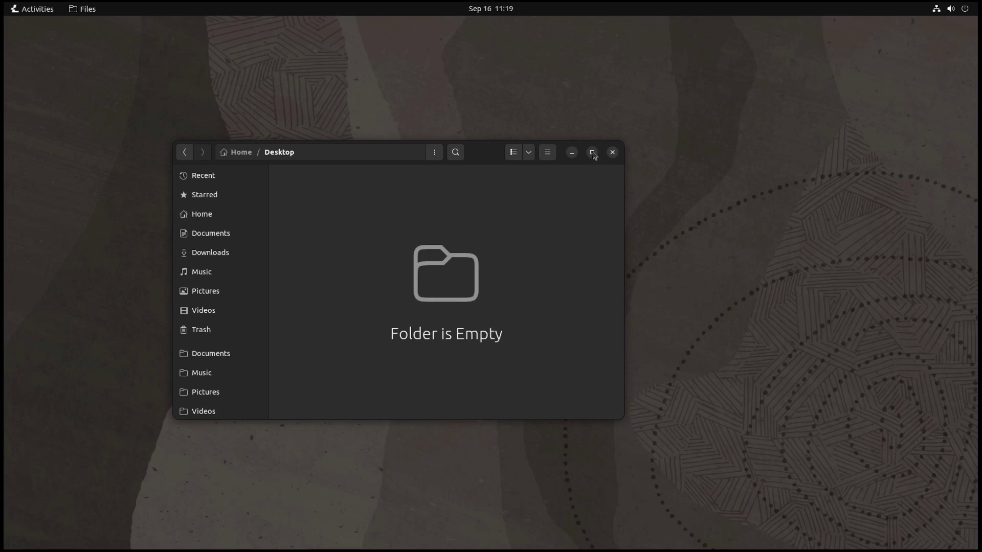
left_click(613, 153)
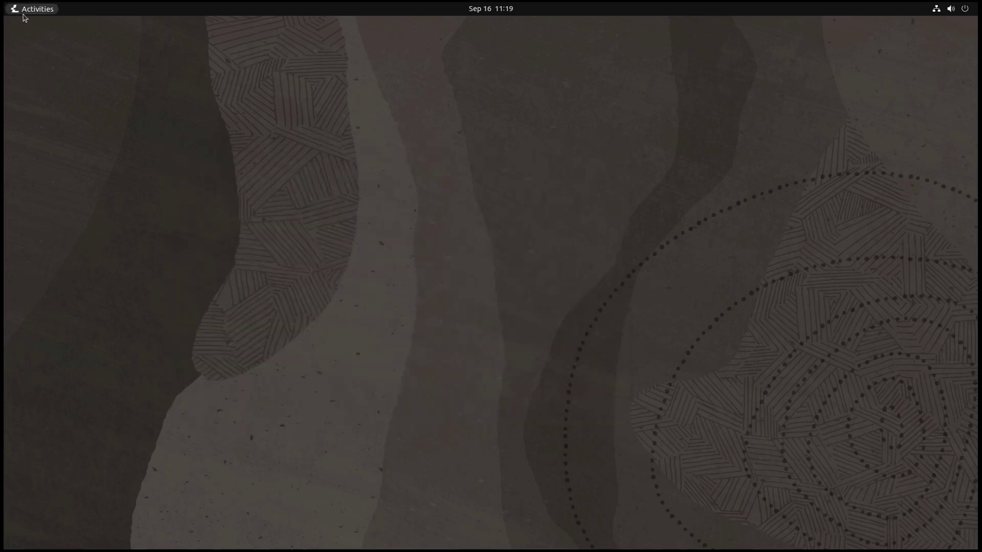
left_click(26, 11)
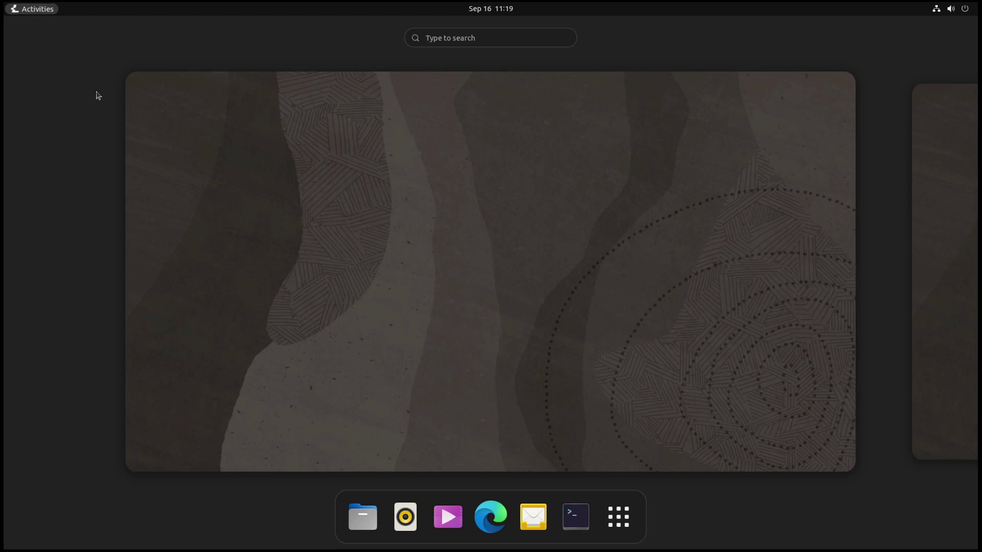
left_click(618, 517)
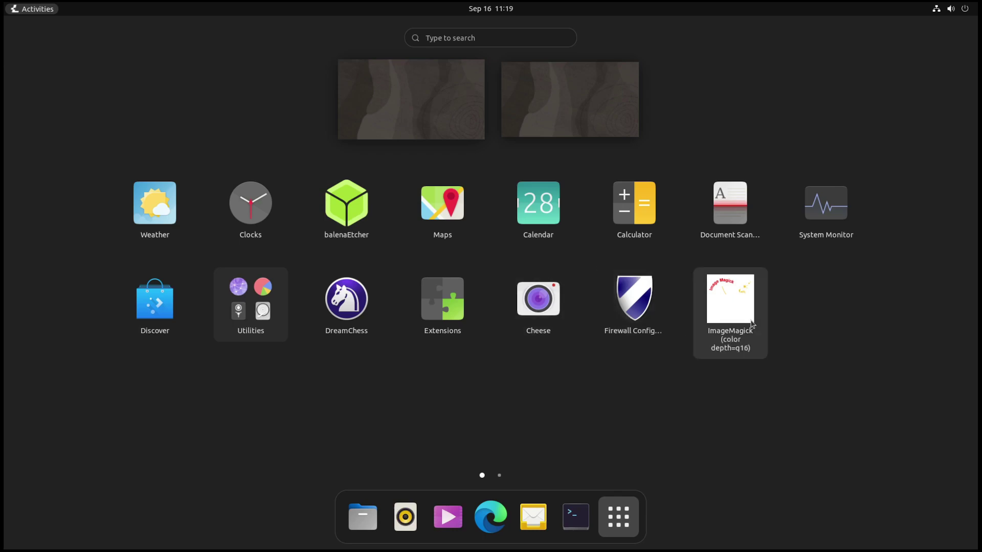
left_click(832, 206)
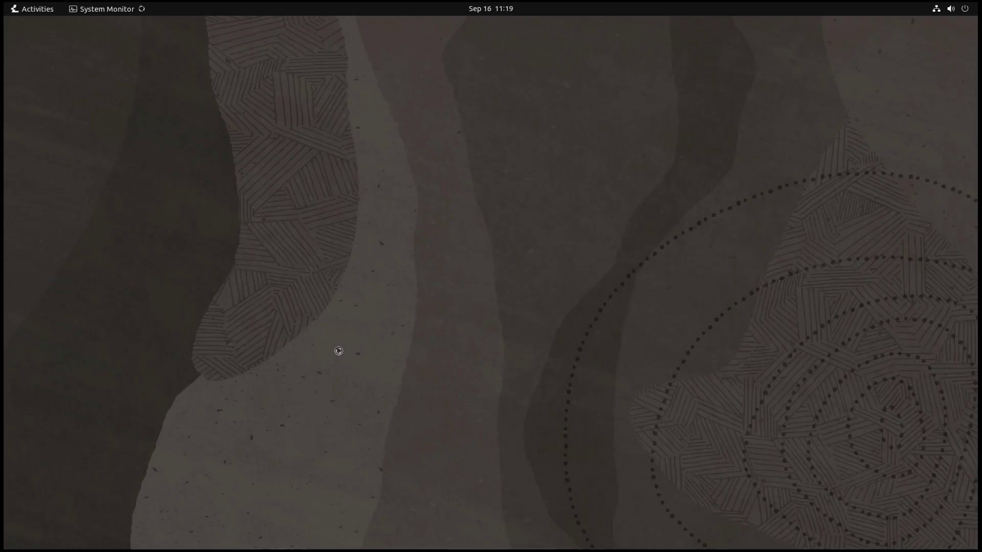
left_click(280, 33)
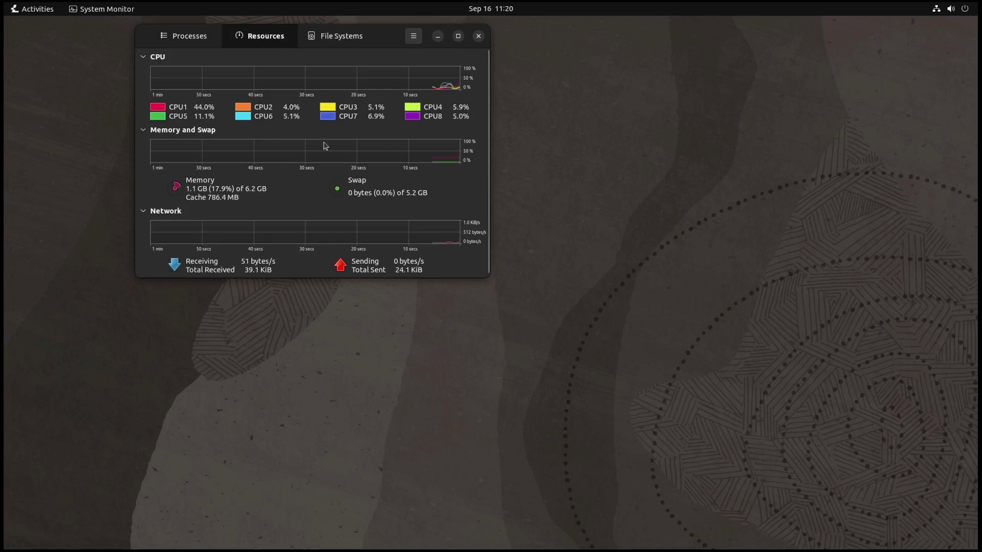
left_click(341, 37)
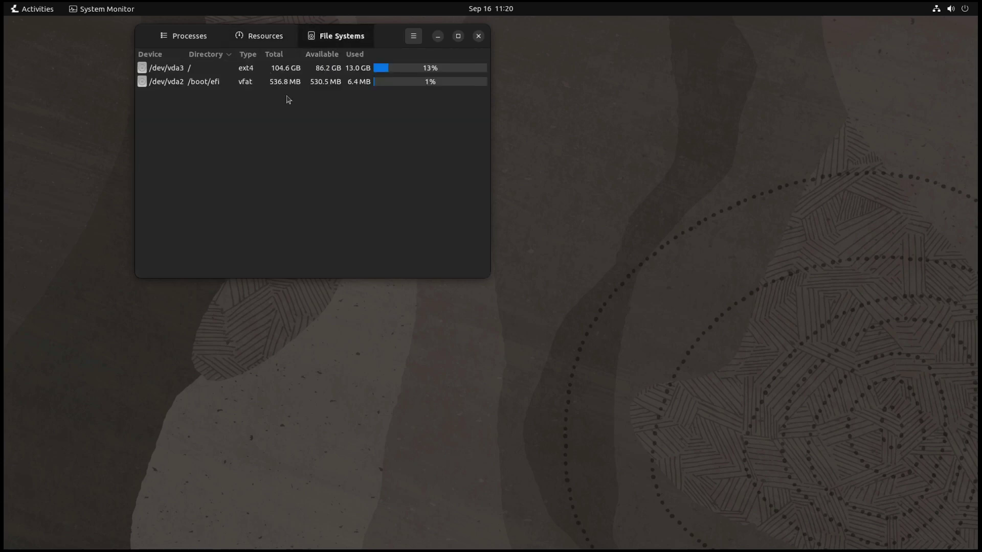
left_click(478, 36)
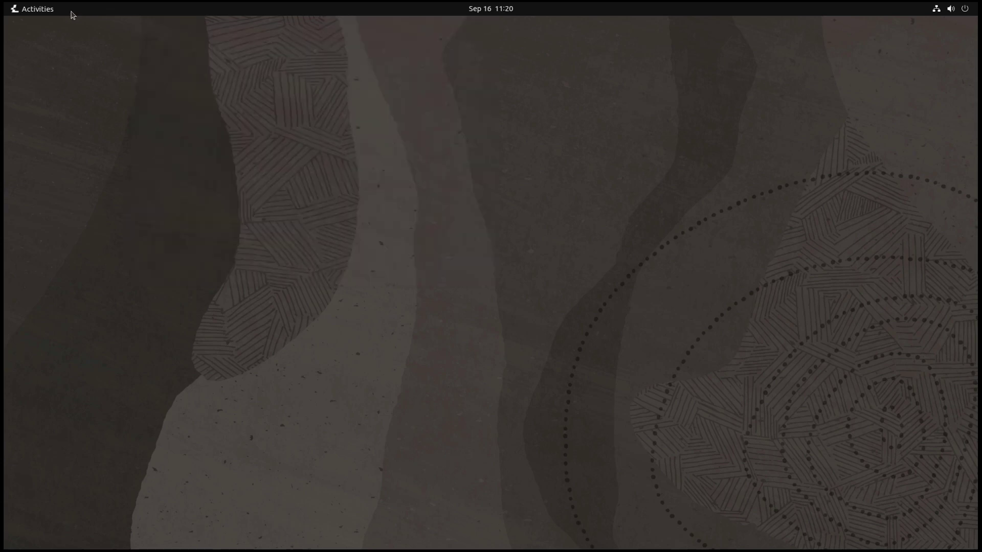
left_click(42, 11)
left_click(619, 517)
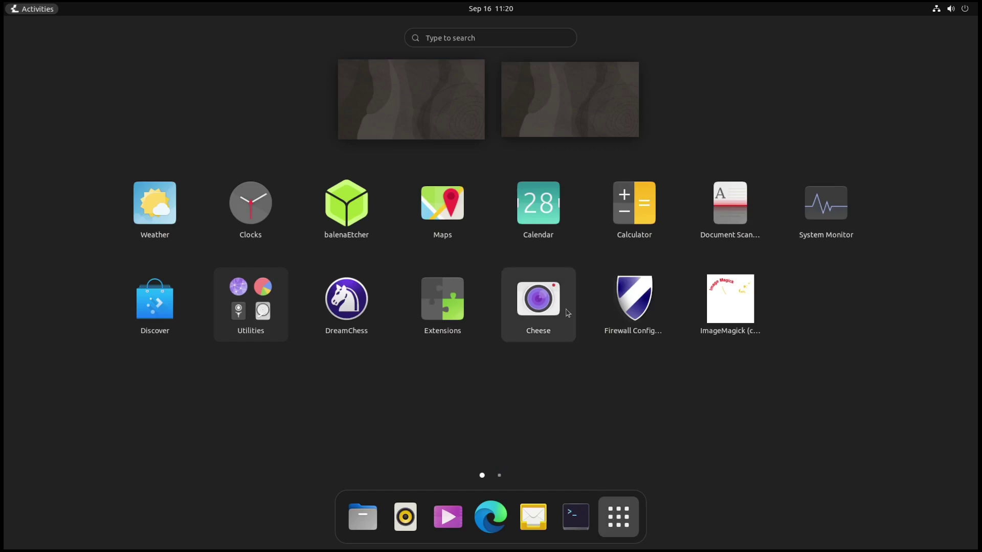
scroll(567, 313, "down", 1)
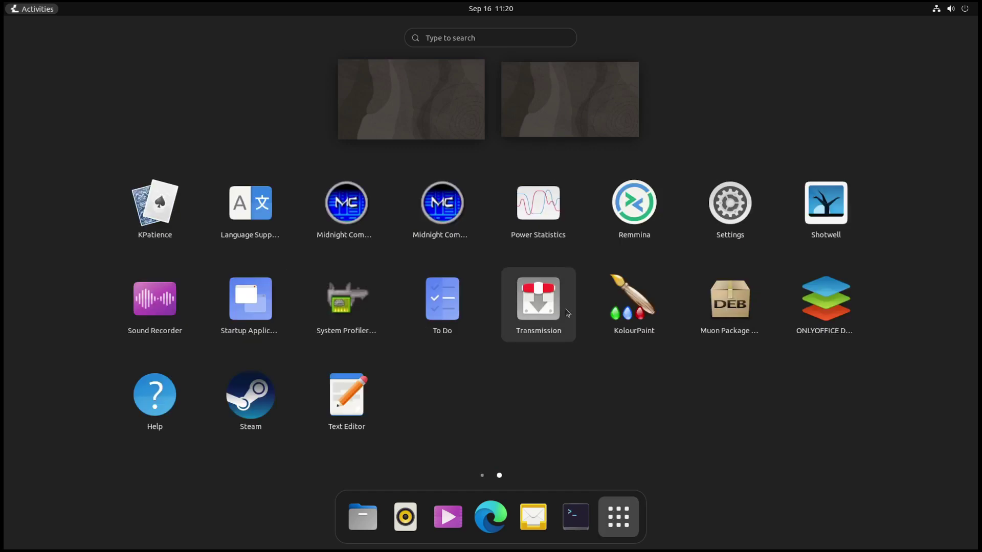
left_click(356, 228)
left_click_drag(364, 131, 384, 150)
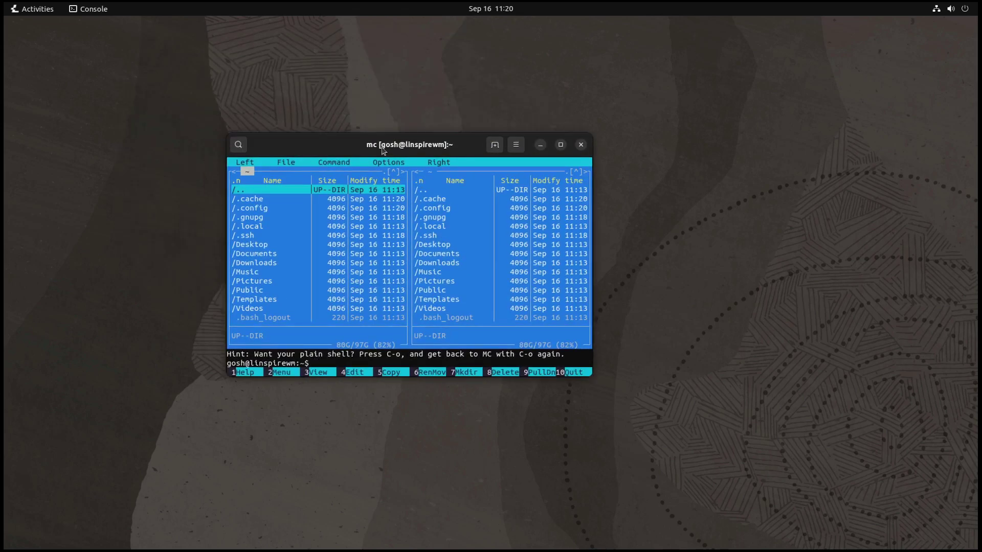
left_click(573, 374)
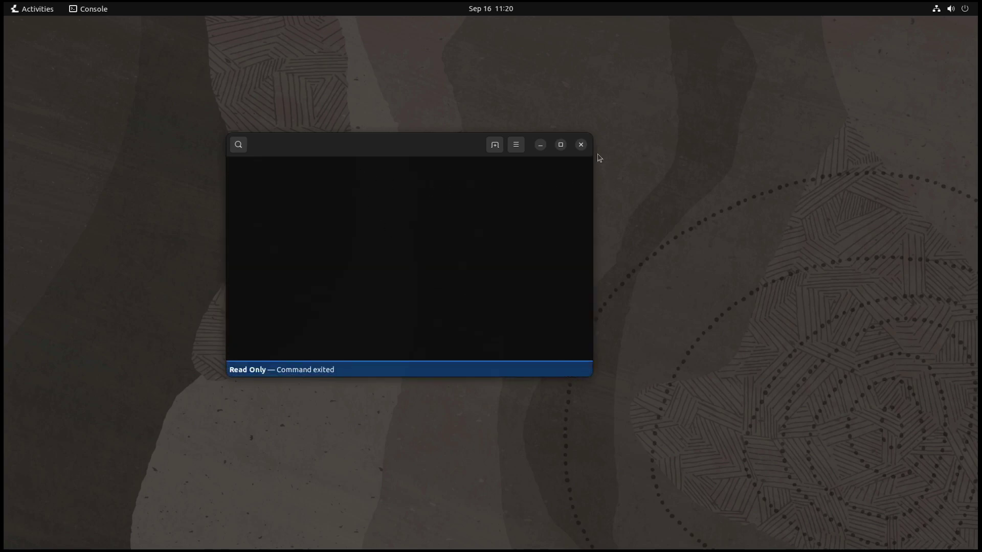
left_click(580, 145)
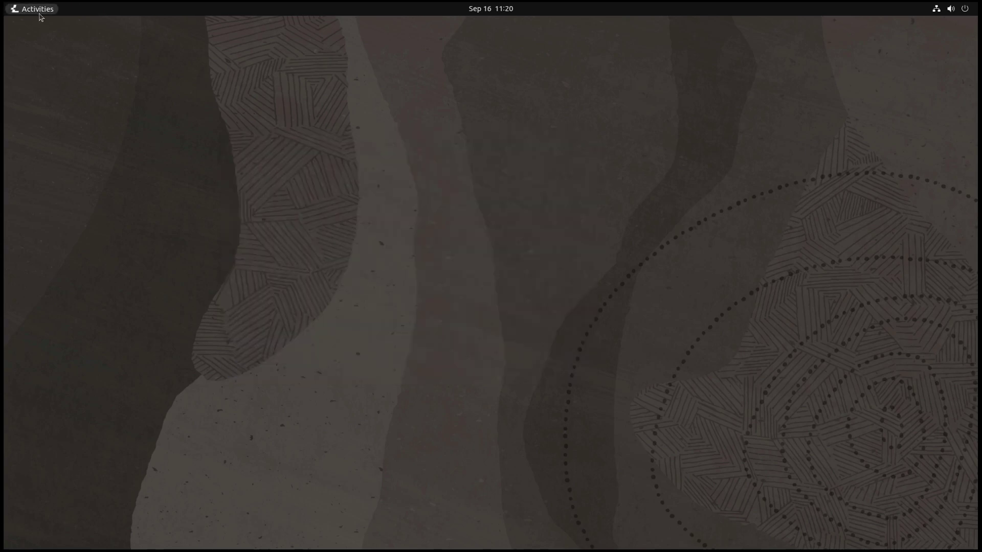
left_click(38, 10)
left_click(637, 514)
scroll(510, 333, "down", 1)
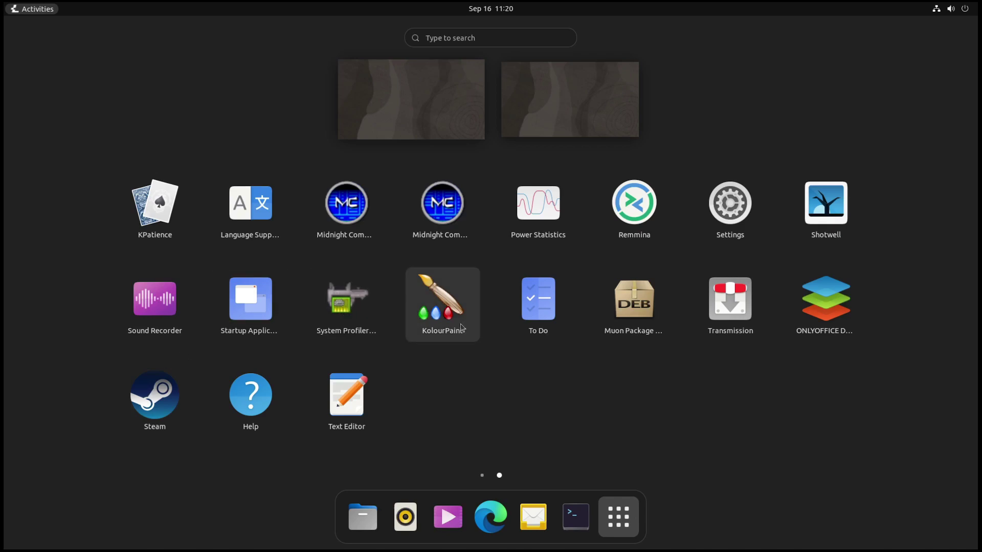
left_click(648, 303)
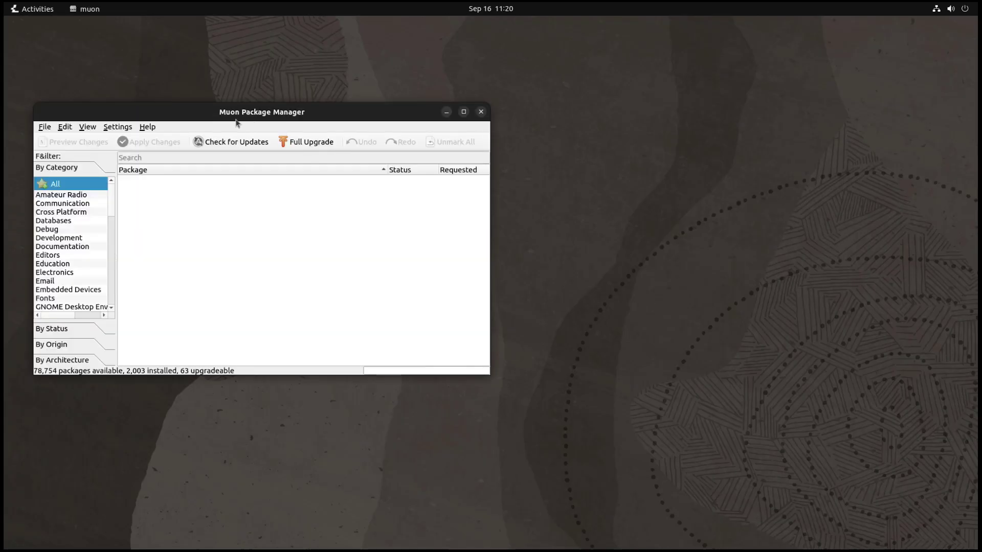
left_click_drag(348, 125, 429, 125)
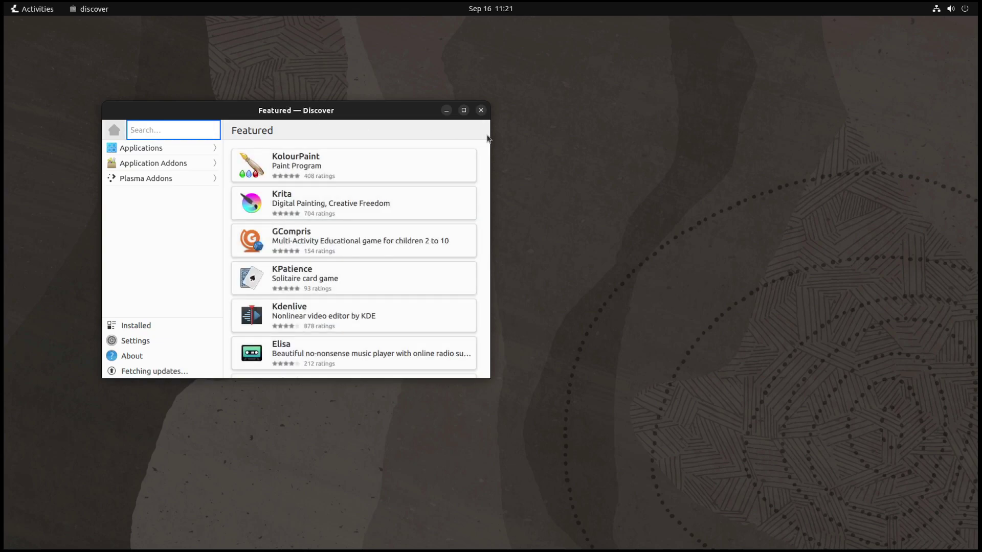
left_click(162, 342)
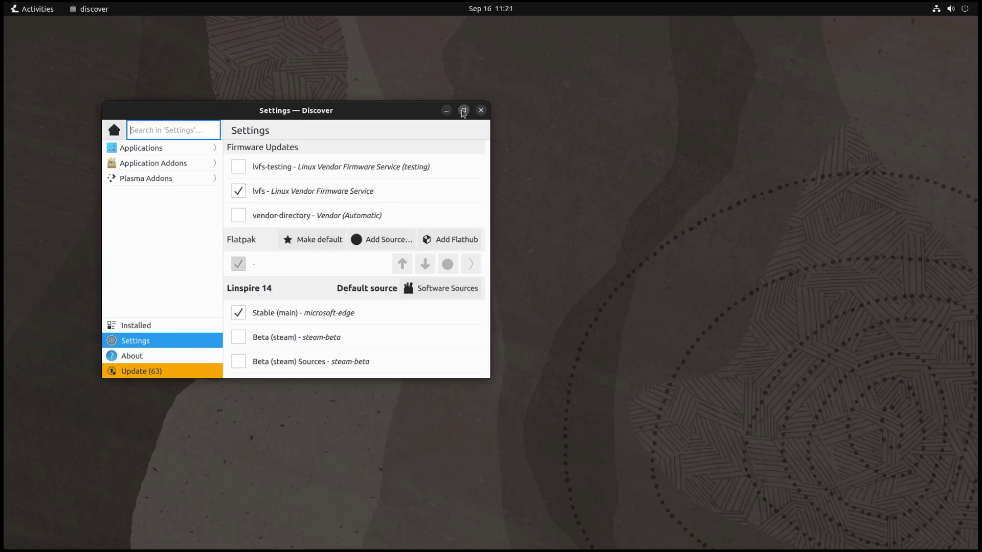
left_click(464, 110)
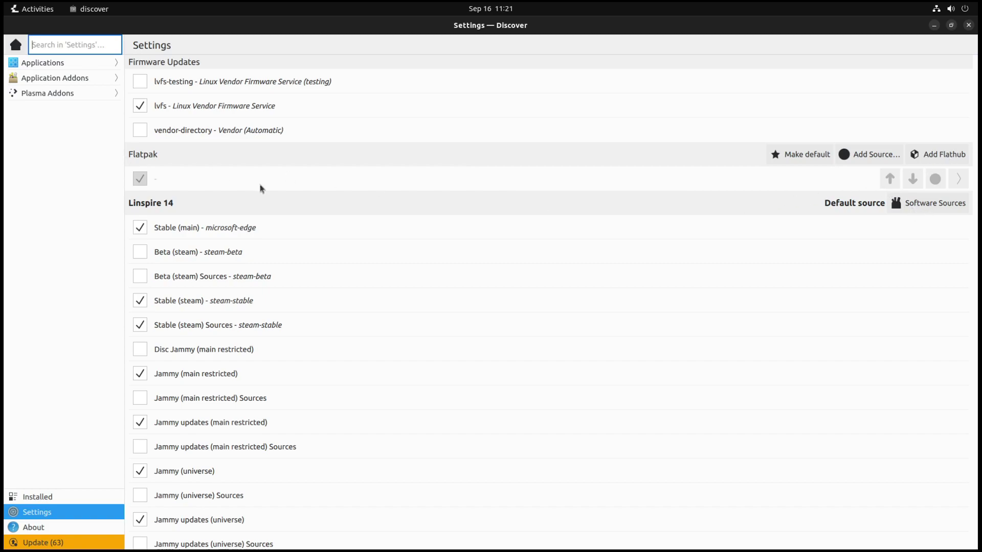
scroll(403, 196, "down", 5)
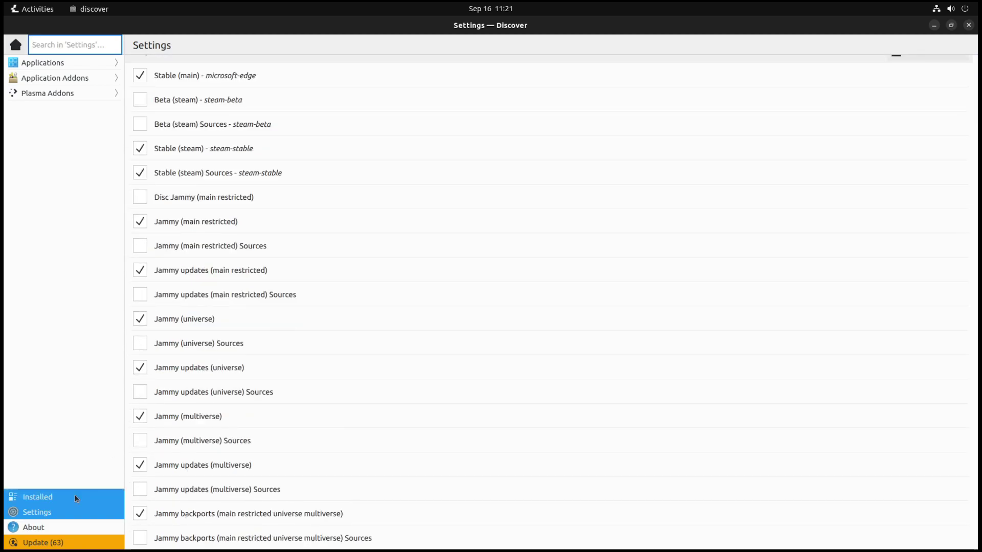
left_click(77, 500)
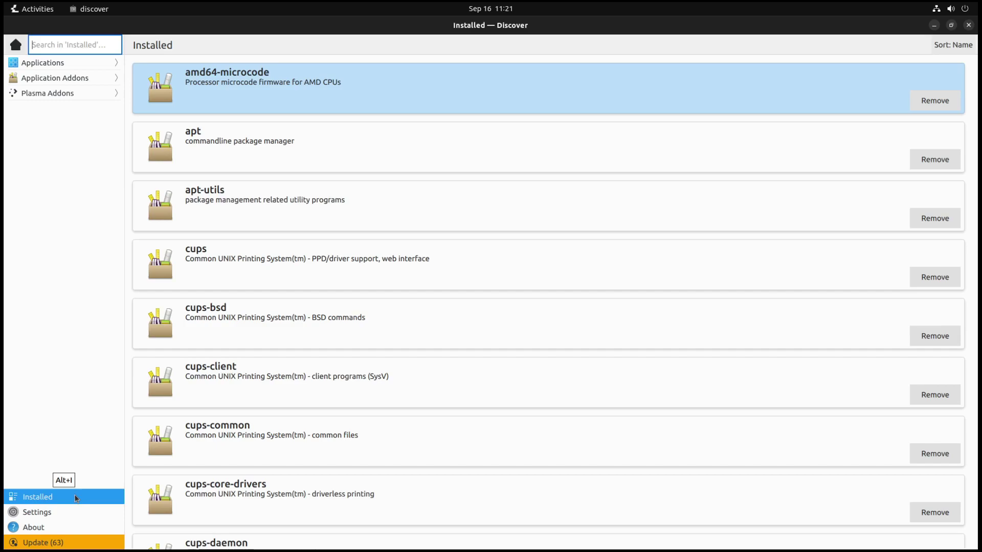
left_click(45, 63)
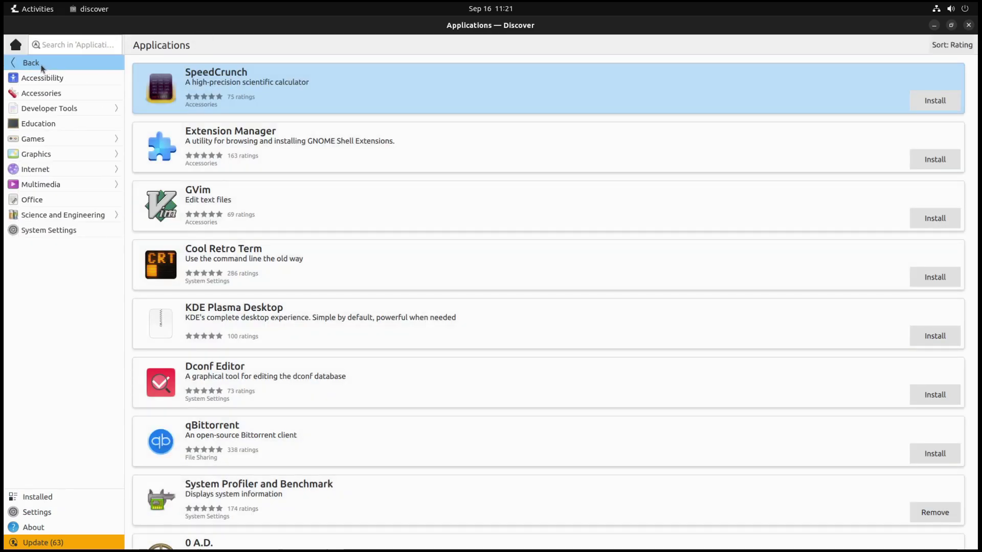
left_click(42, 167)
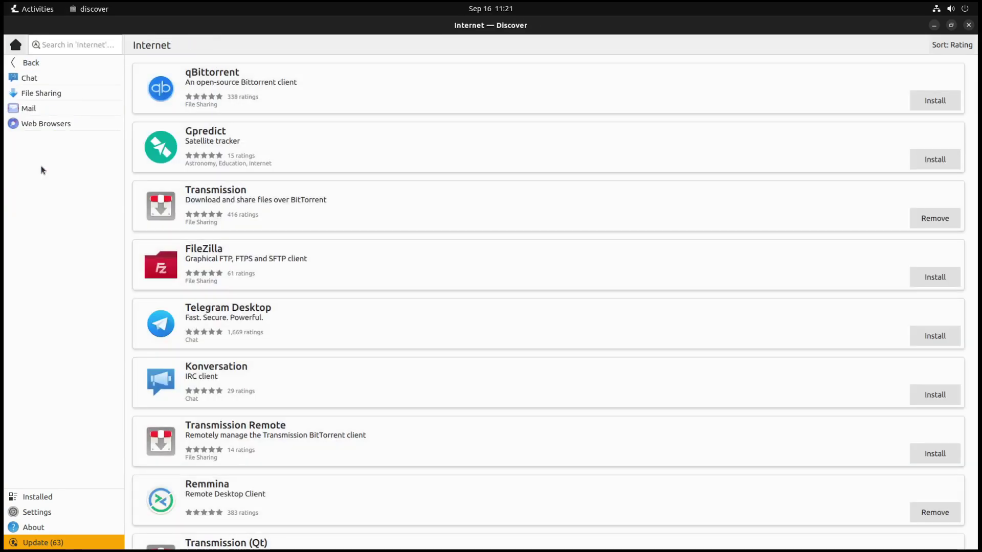
left_click(371, 272)
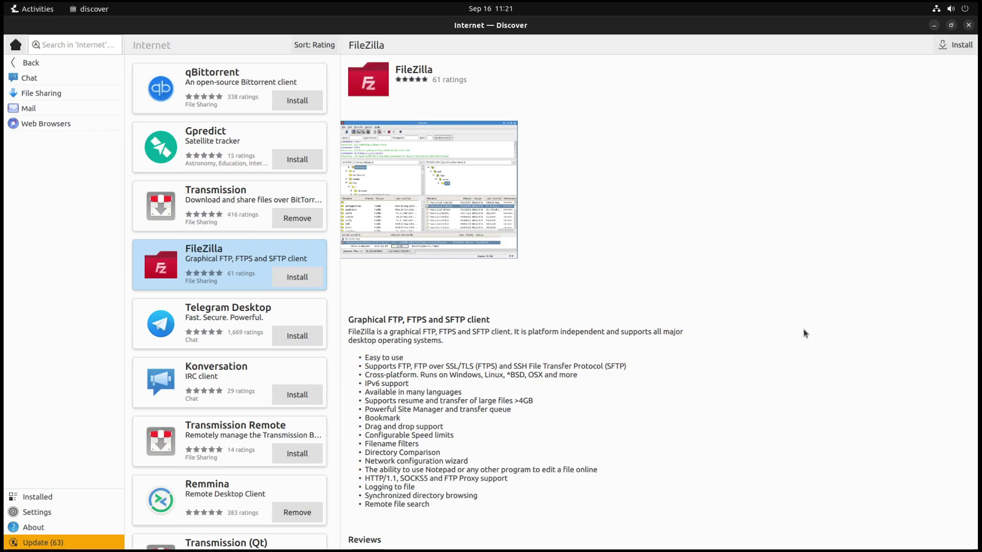
left_click(969, 25)
Step: Launch ONLYOFFICE Desktop Editors from the applications grid and create a new text document
right_click(459, 321)
key("Escape")
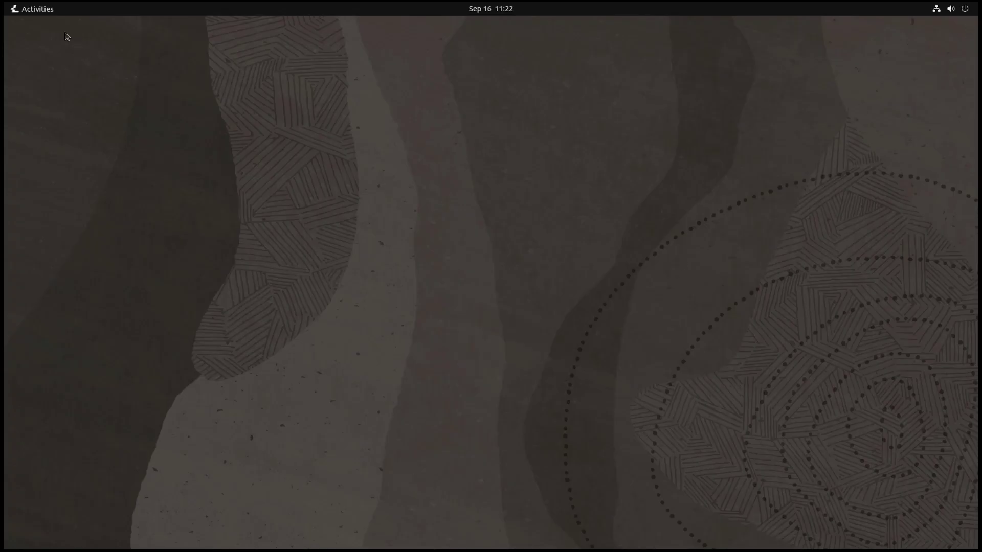
left_click(44, 16)
left_click(617, 542)
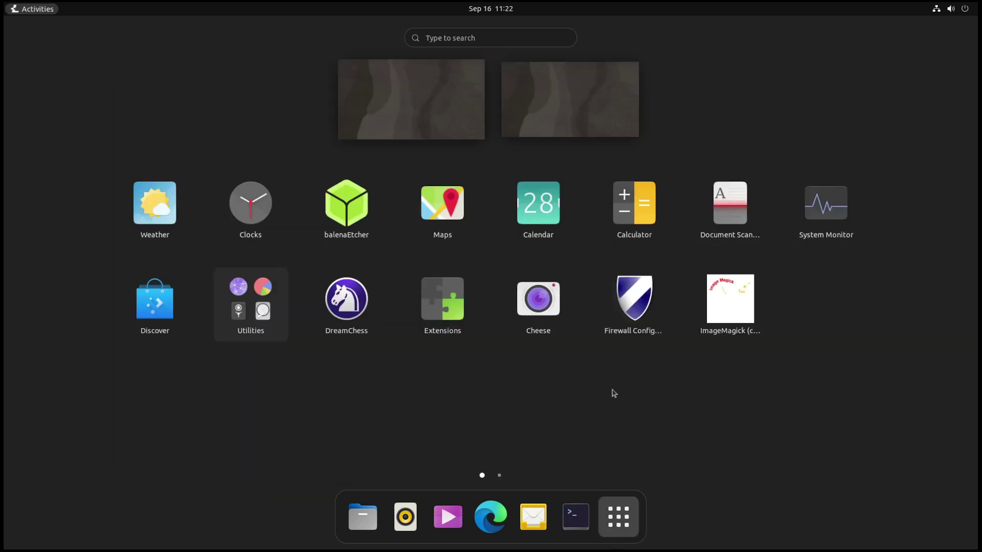
scroll(571, 356, "down", 1)
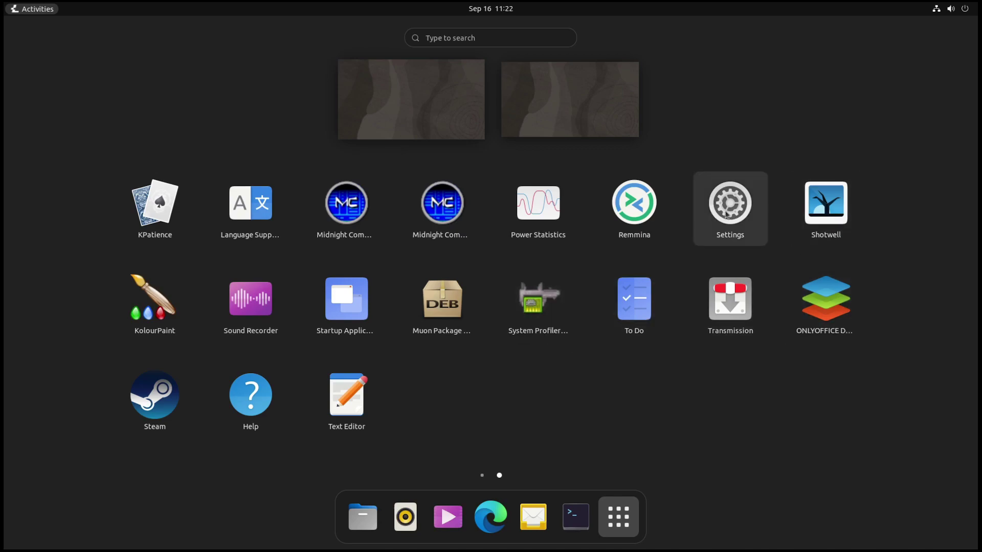
left_click(826, 304)
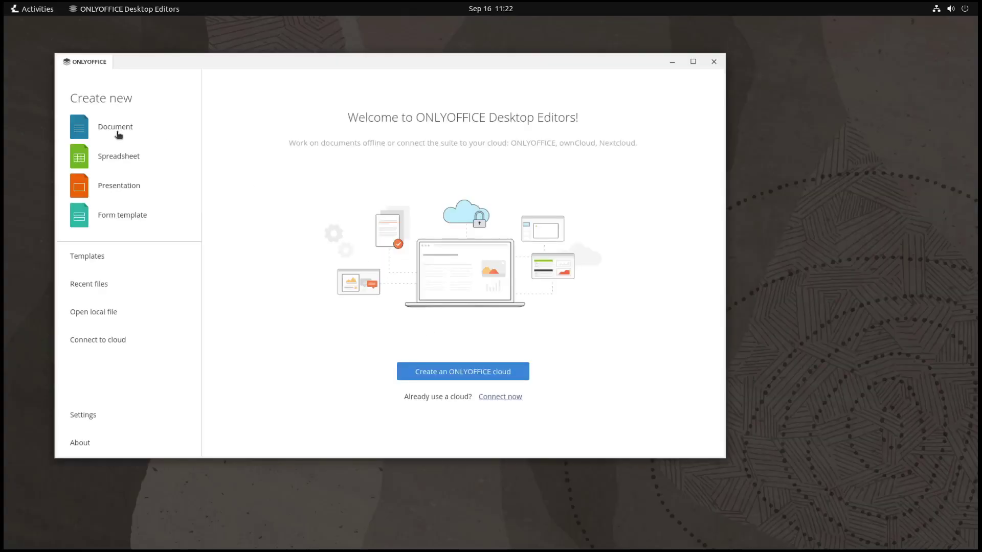
left_click(117, 134)
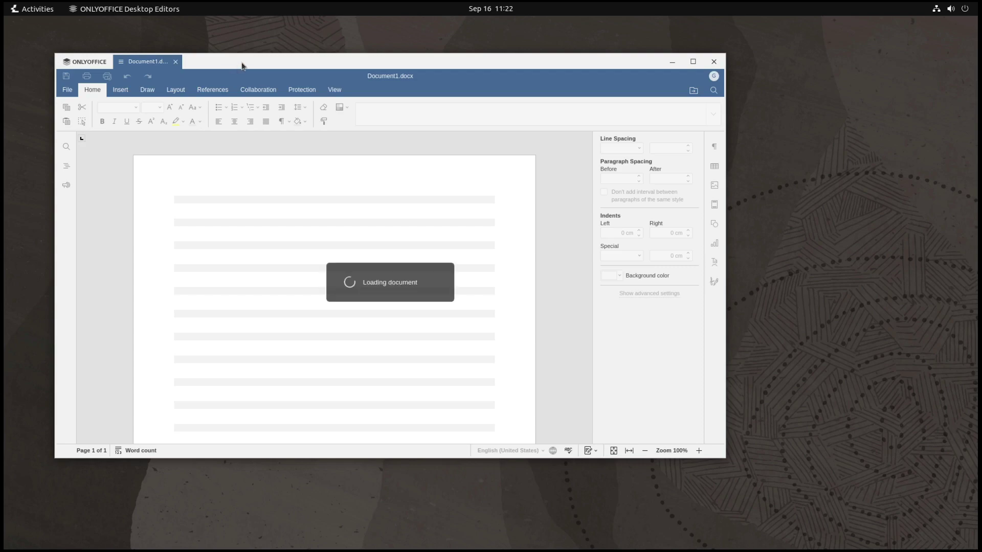
Step: Move the editor window, dismiss the backup reminder, and close the blank Document1.docx from File
left_click_drag(250, 63, 377, 80)
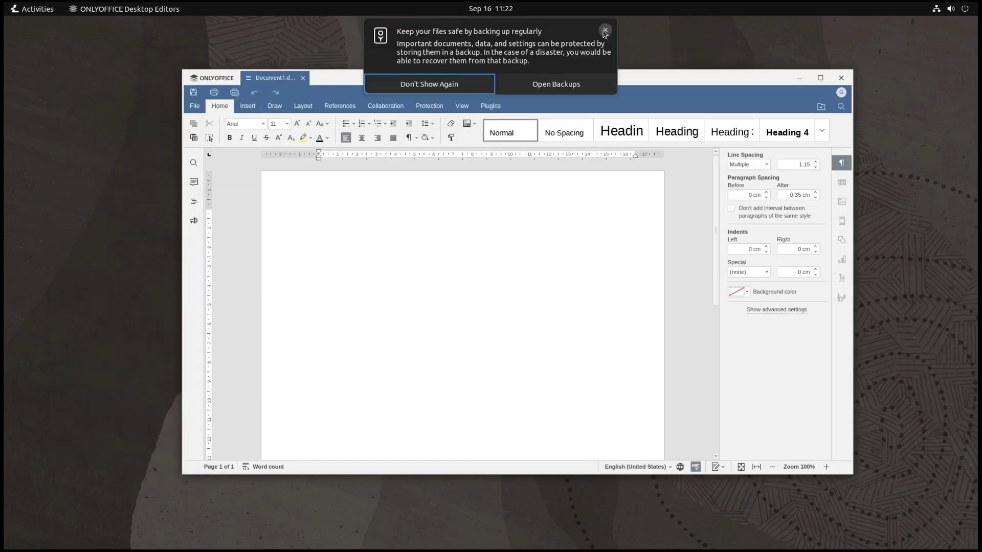
left_click(605, 31)
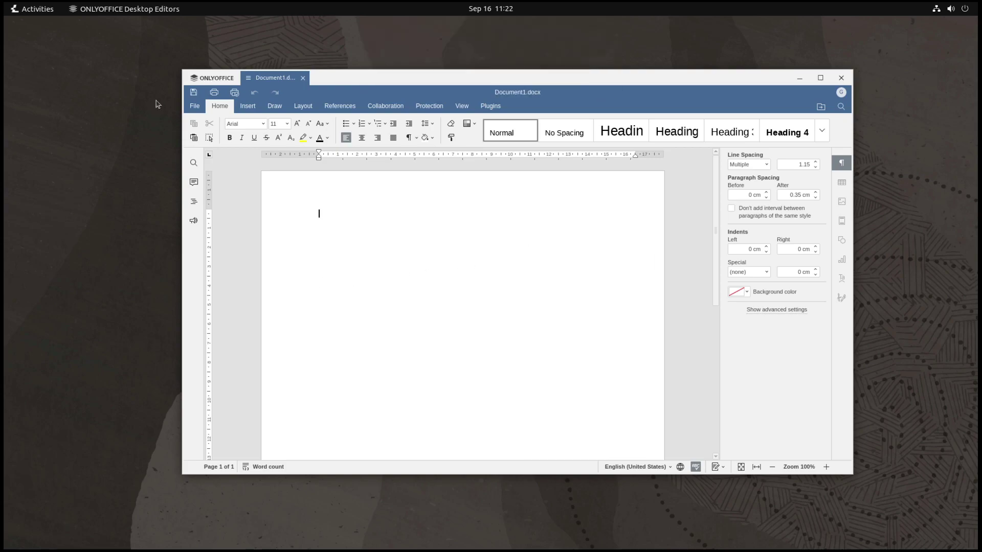
left_click(200, 110)
left_click(219, 111)
left_click(199, 111)
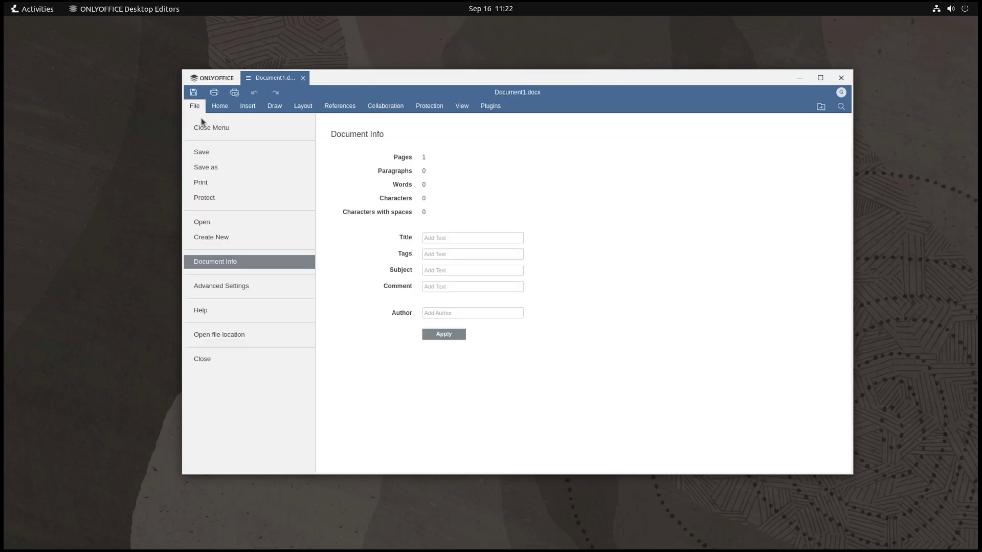
left_click(212, 360)
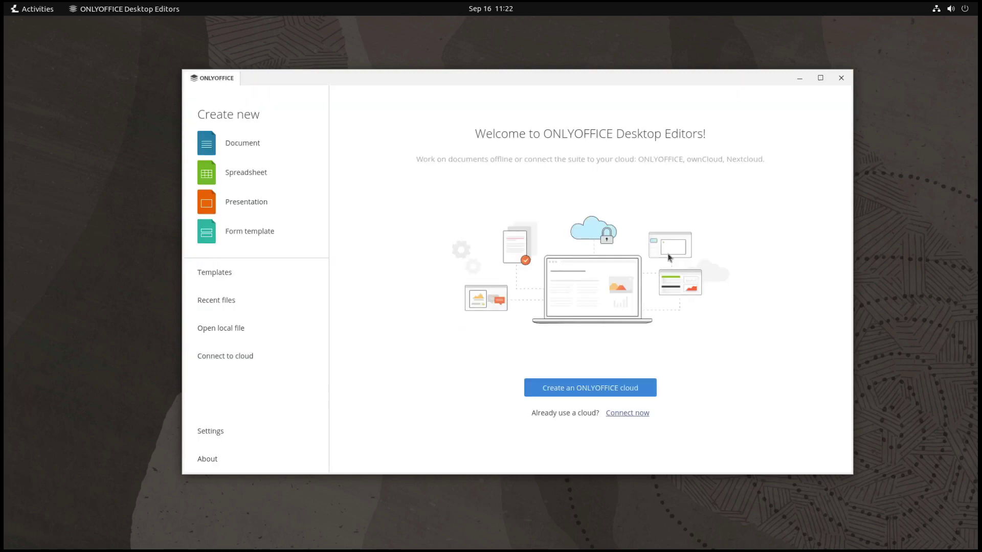
Step: Quit ONLYOFFICE and launch Microsoft Edge from the Activities dock
left_click(841, 78)
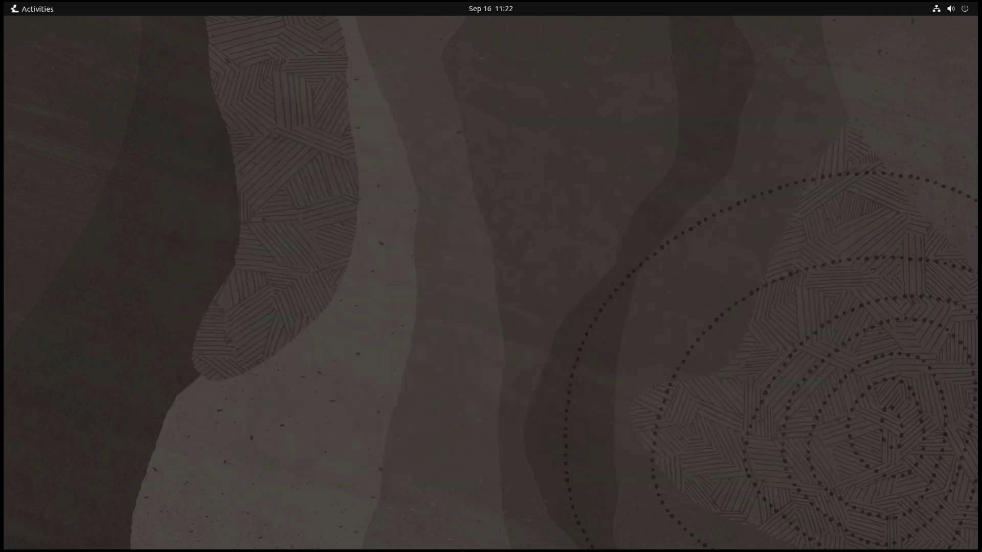
left_click(49, 14)
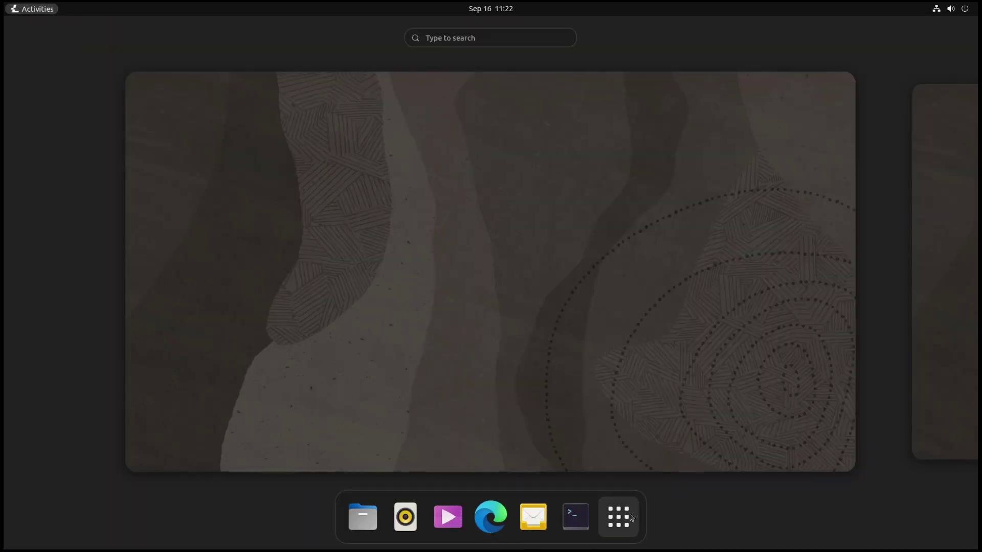
left_click(490, 521)
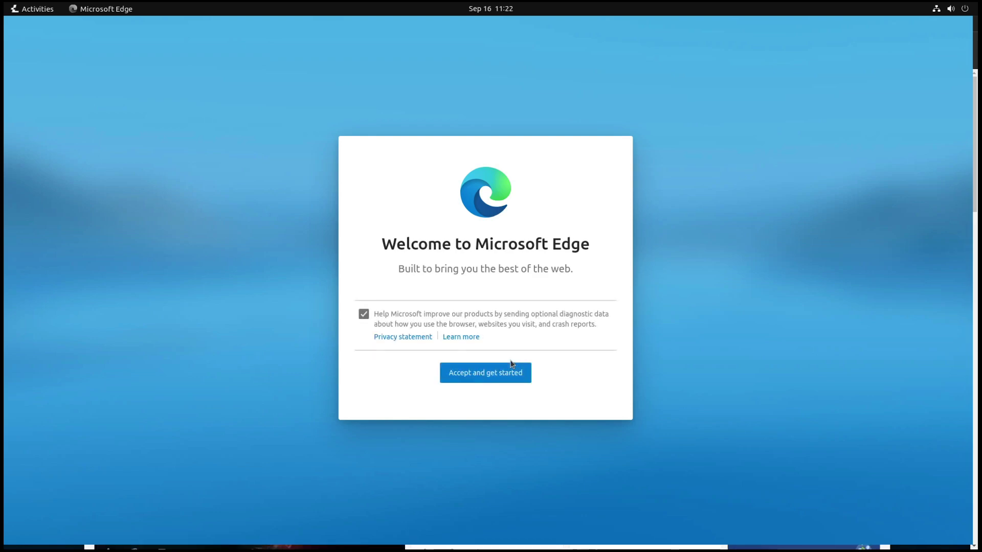
Step: Finish Edge setup with diagnostic data off and the Focused layout, skip sync, then close Edge
left_click(430, 323)
left_click(483, 367)
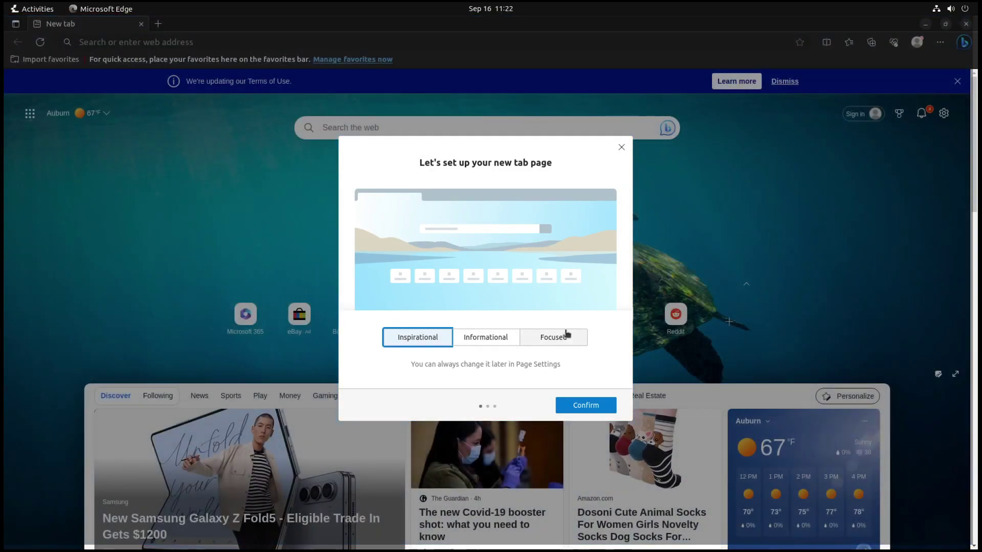
left_click(565, 337)
left_click(606, 407)
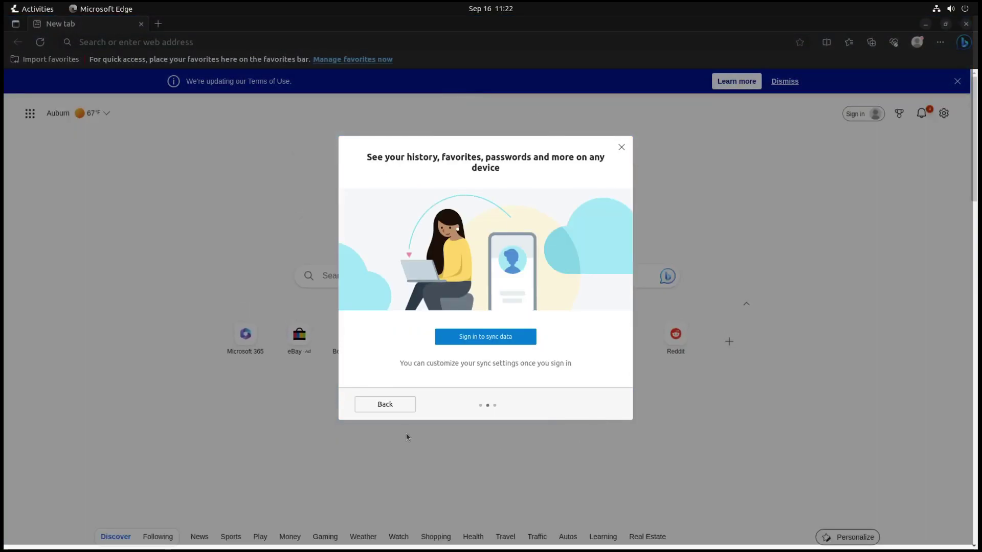
left_click(621, 148)
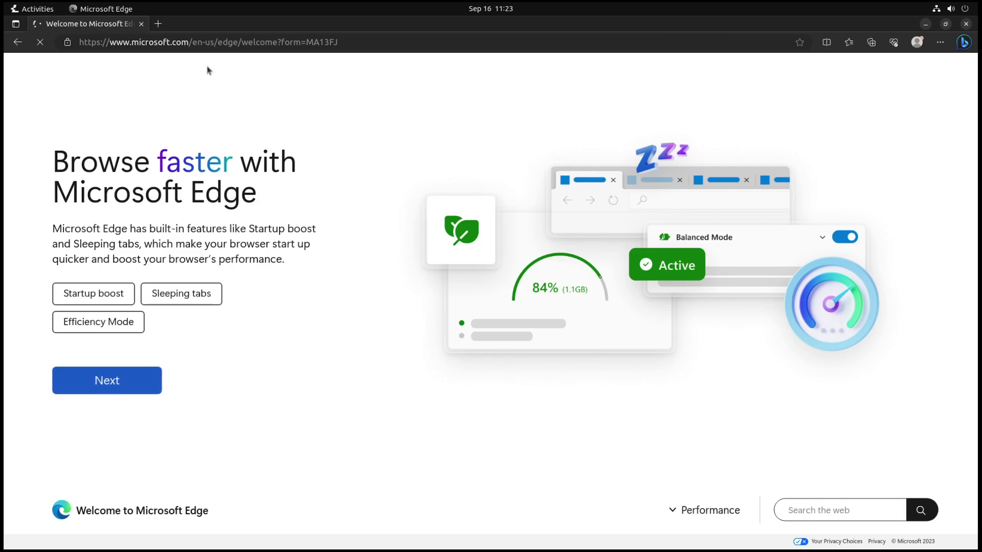
left_click(142, 24)
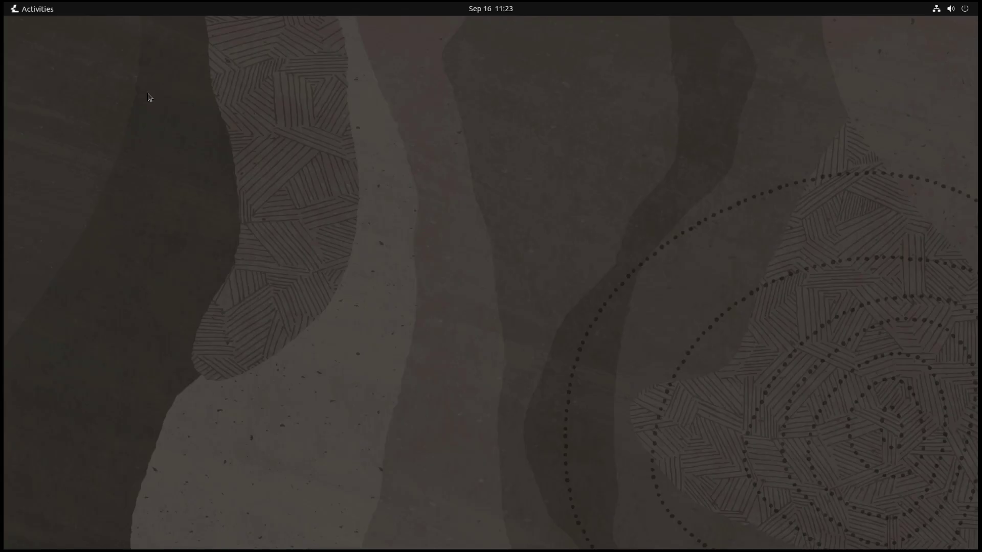
Step: Launch Tweaks from the Utilities folder, view its Appearance settings, and close it
left_click(28, 10)
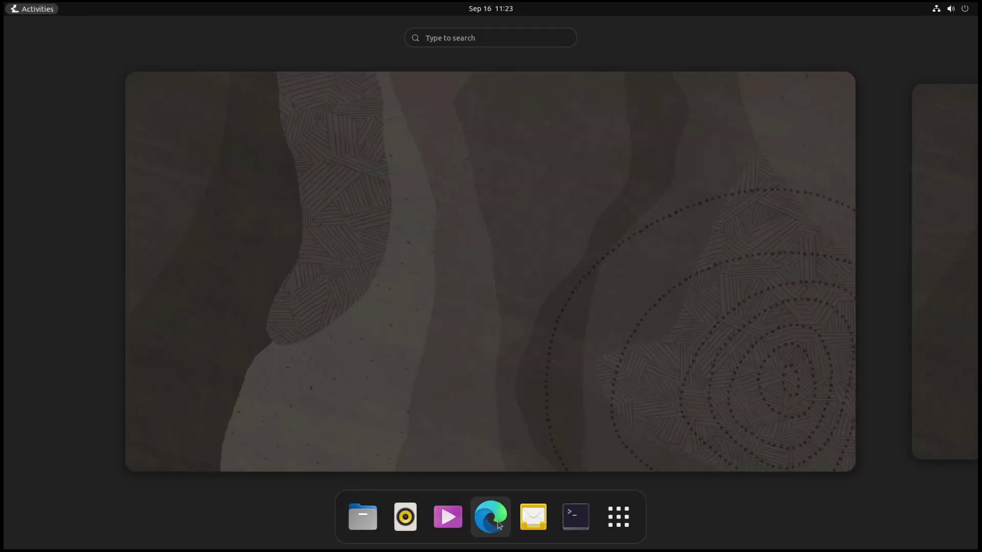
left_click(620, 518)
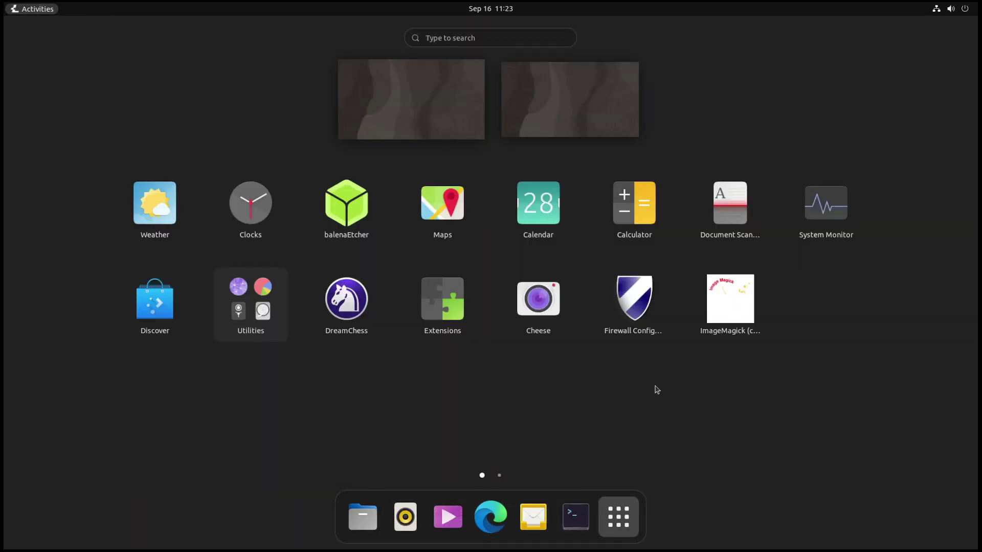
left_click(253, 306)
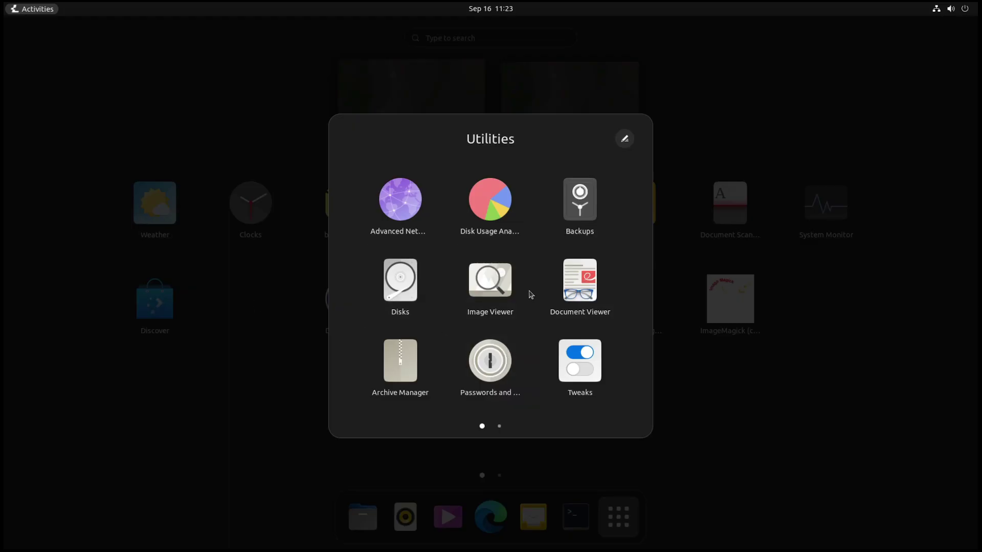
left_click(584, 385)
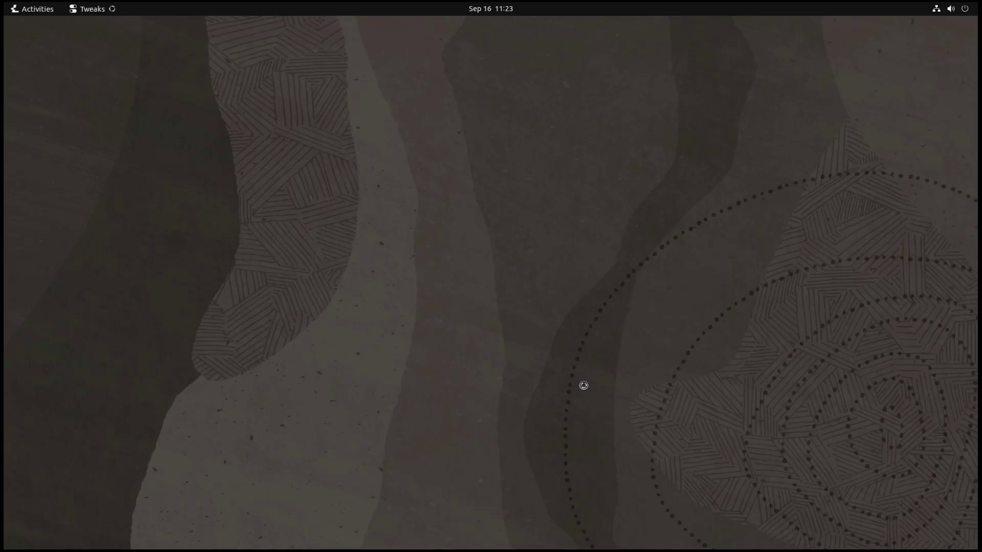
left_click(296, 131)
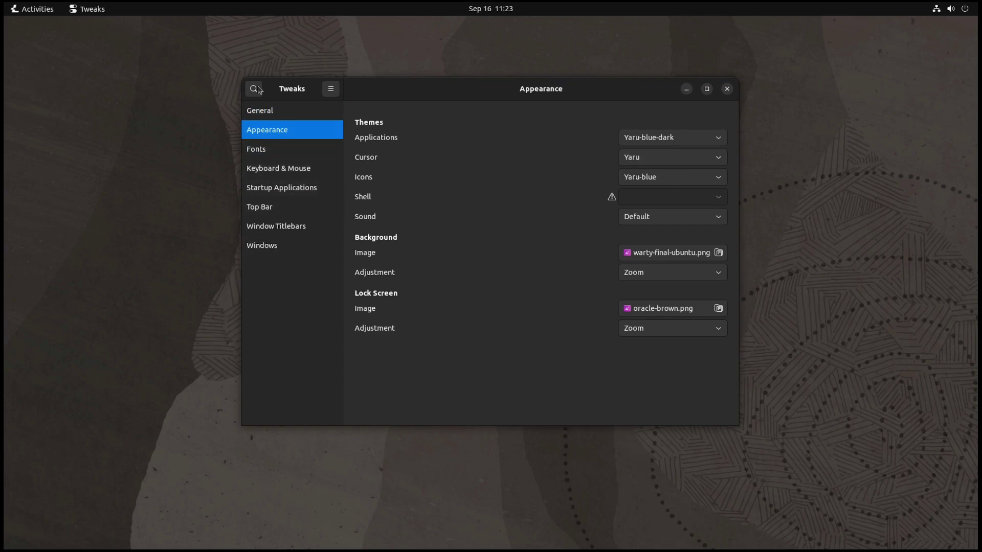
left_click(727, 89)
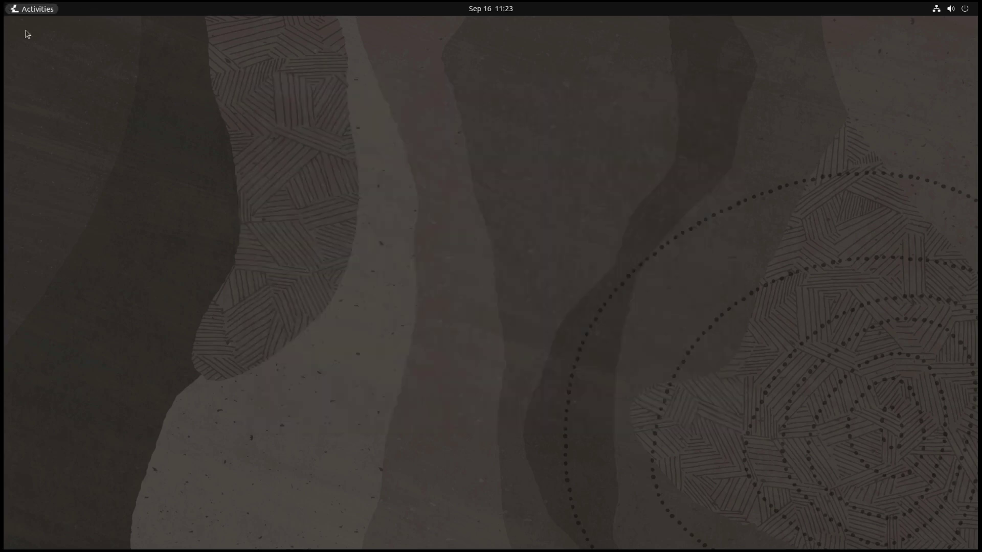
Step: Reopen the Utilities folder in the applications grid, close it, and move to page 2
left_click(32, 11)
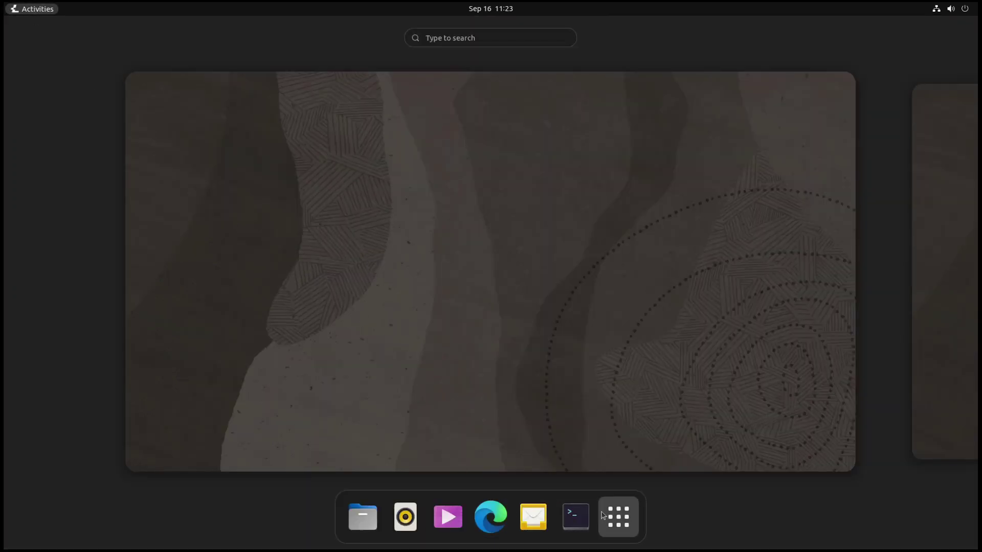
left_click(602, 516)
left_click(238, 313)
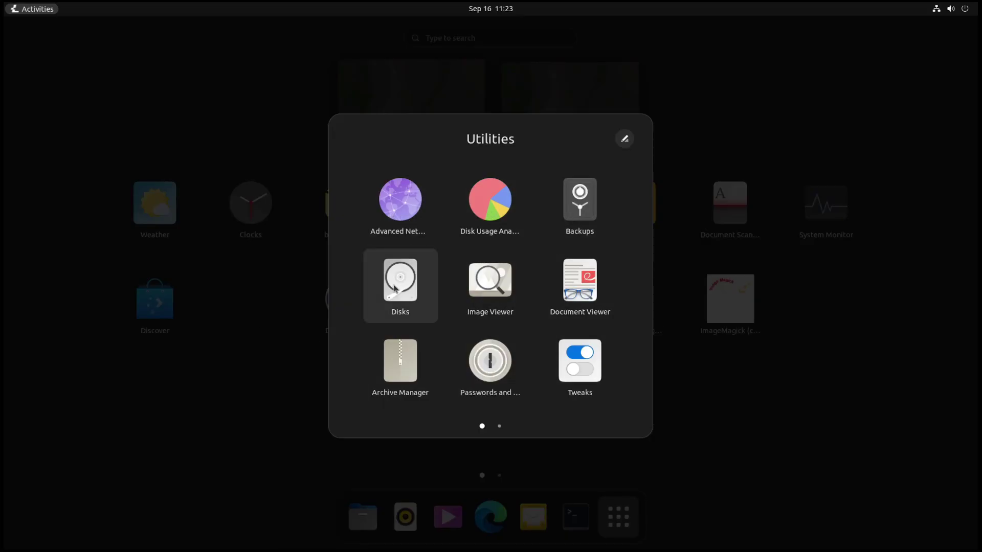
scroll(400, 288, "down", 1)
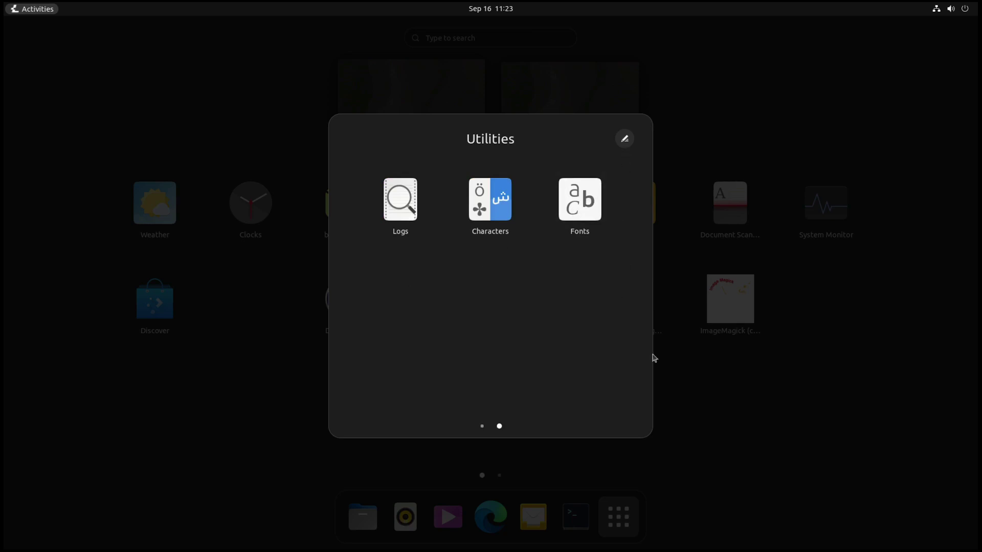
left_click(756, 434)
scroll(660, 360, "down", 1)
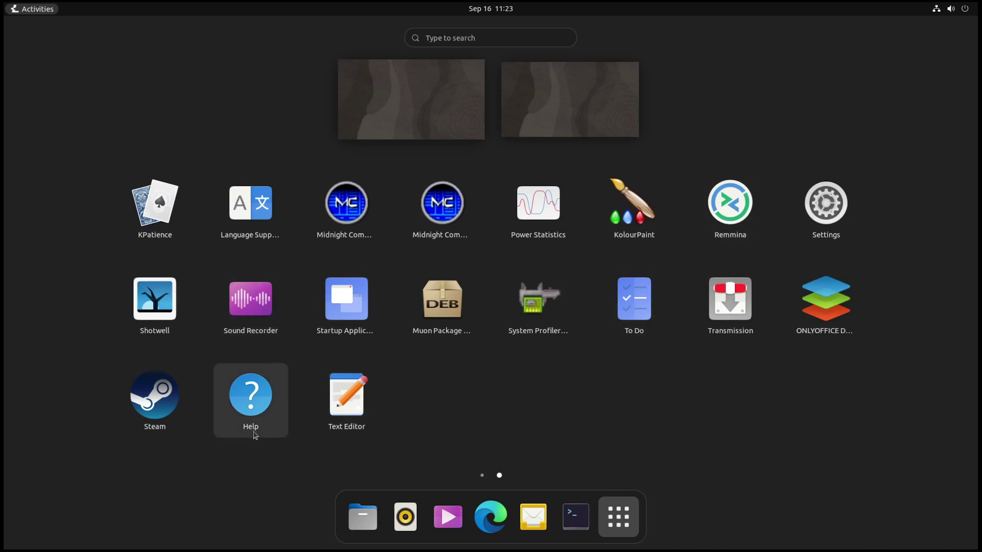
Step: Run uname -a in Console to show the Linux 6.2.0-32-generic x86_64 kernel details
left_click(575, 519)
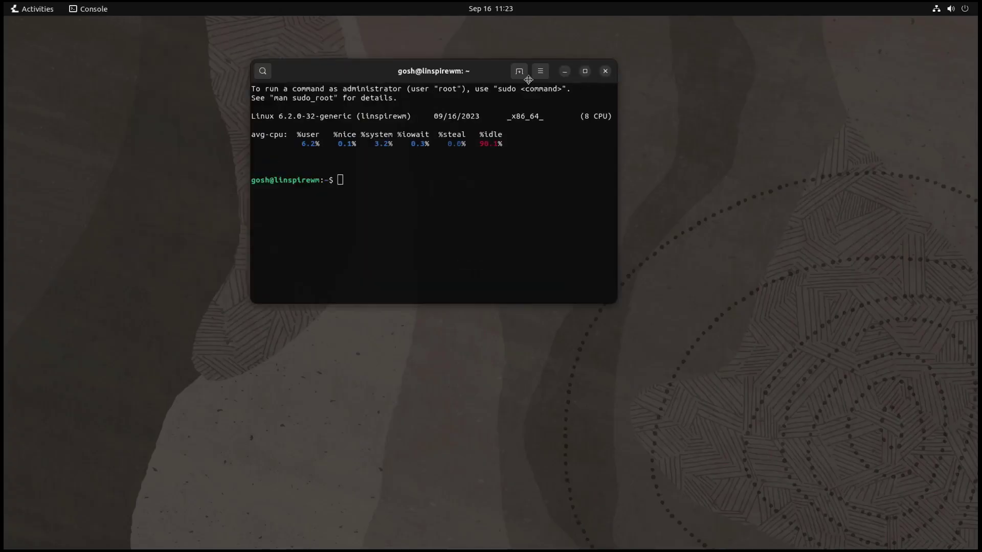
type("uname -a")
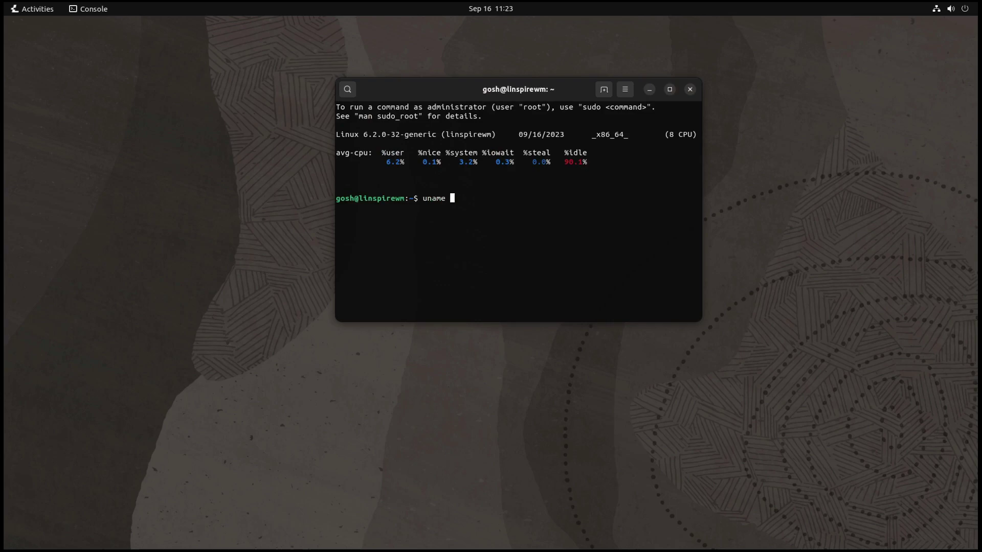
key("Return")
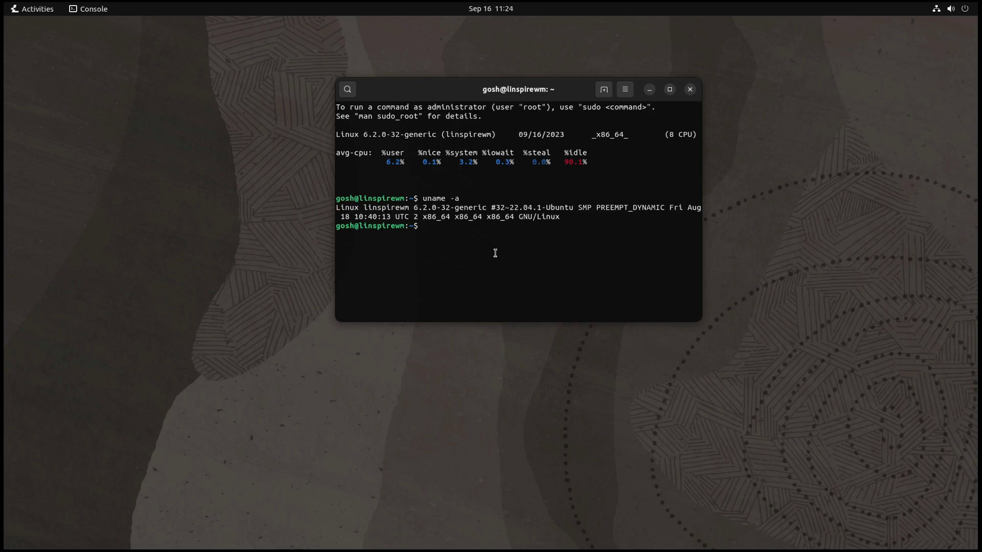
Step: Close the Console window and dismiss the desktop's right-click menu
left_click(690, 89)
right_click(663, 144)
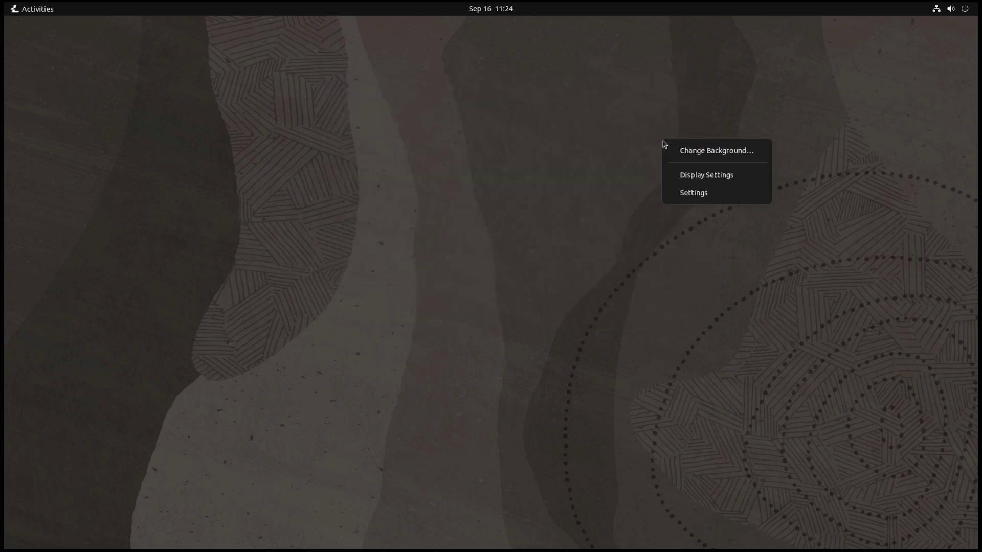
left_click(560, 158)
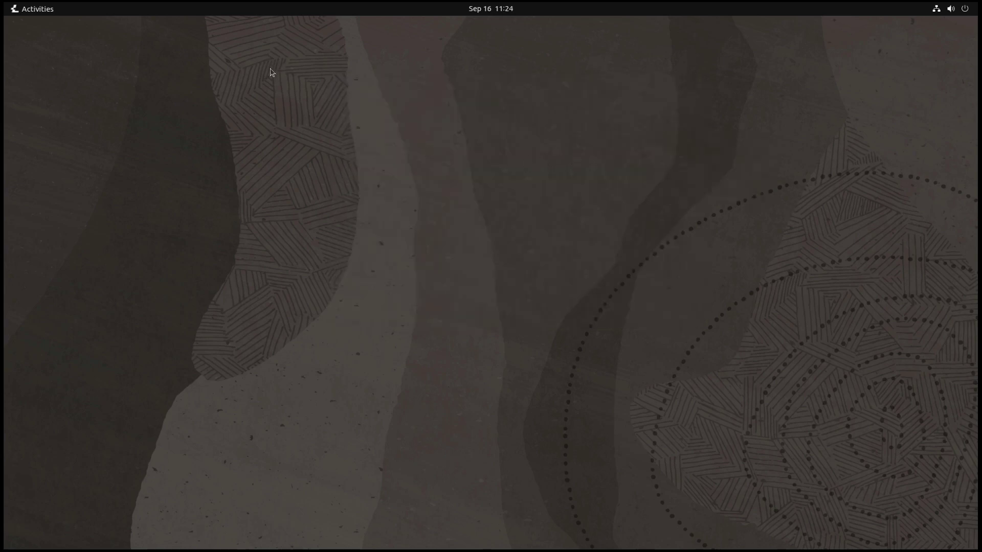
Step: Show all installed applications and scroll to the second page with KPatience, Settings and Text Editor
left_click(35, 9)
left_click(614, 508)
scroll(568, 392, "down", 1)
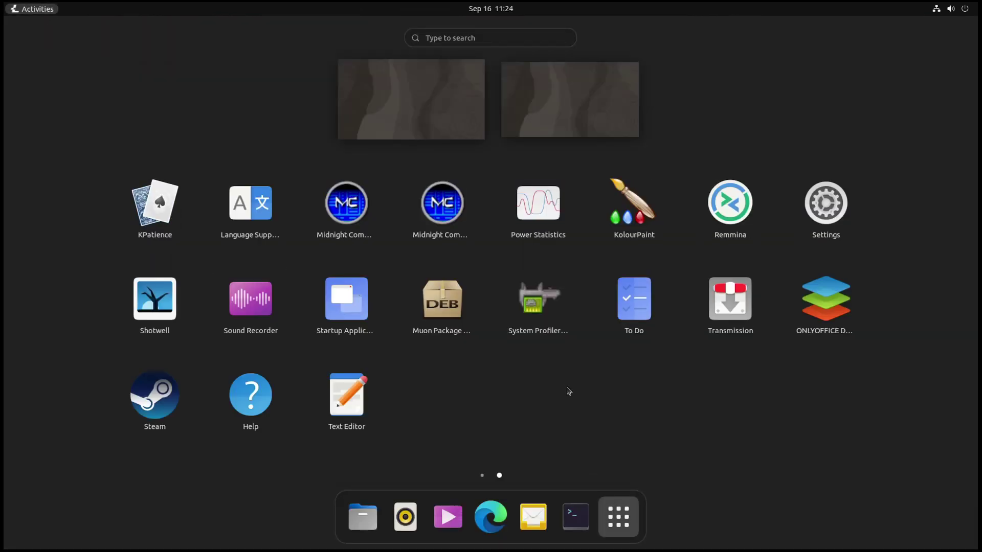